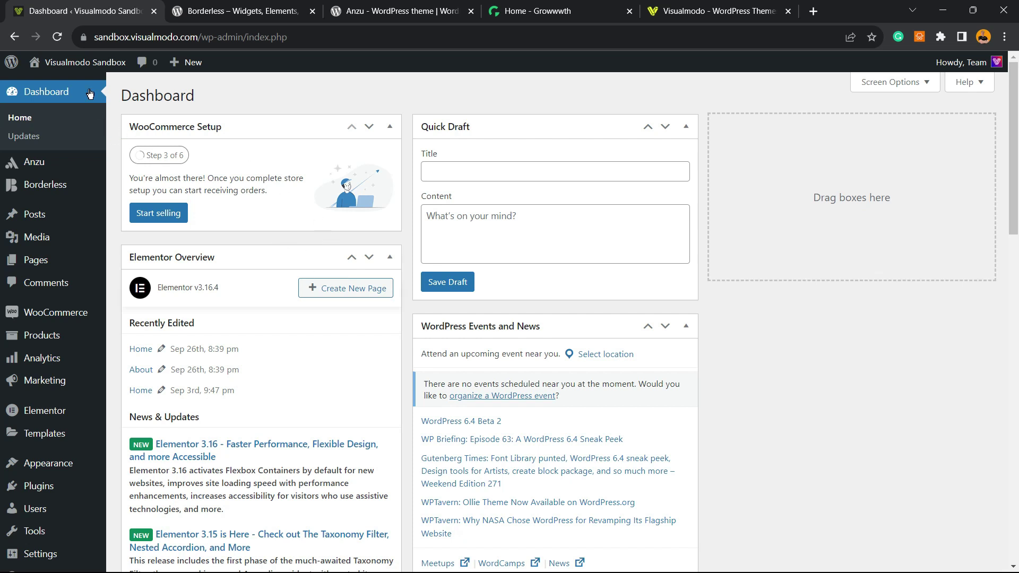
- Open the live site and the first Plant product's store page in new browser tabs
mouse_move(77, 62)
right_click(89, 86)
left_click(106, 94)
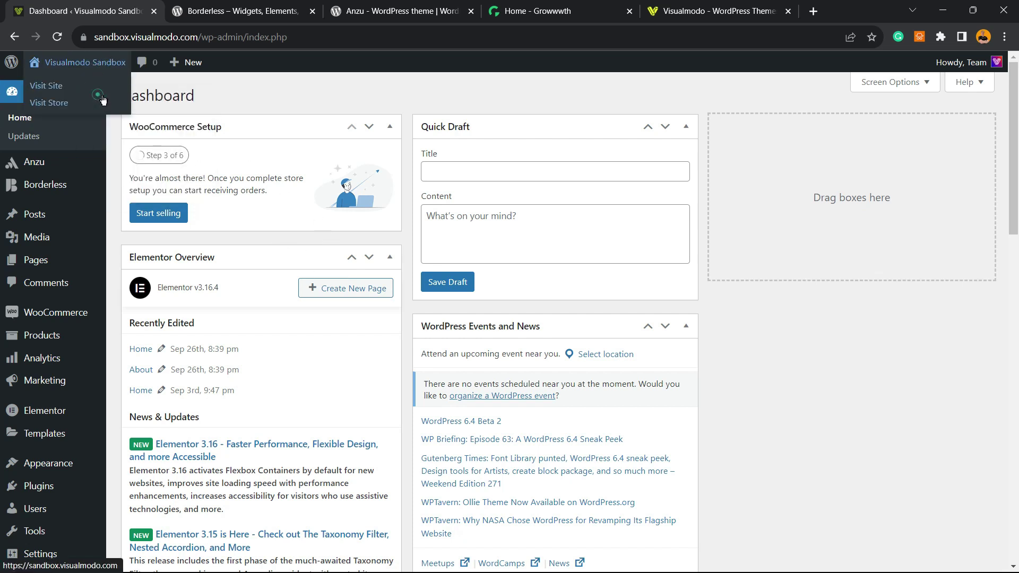
left_click(41, 335)
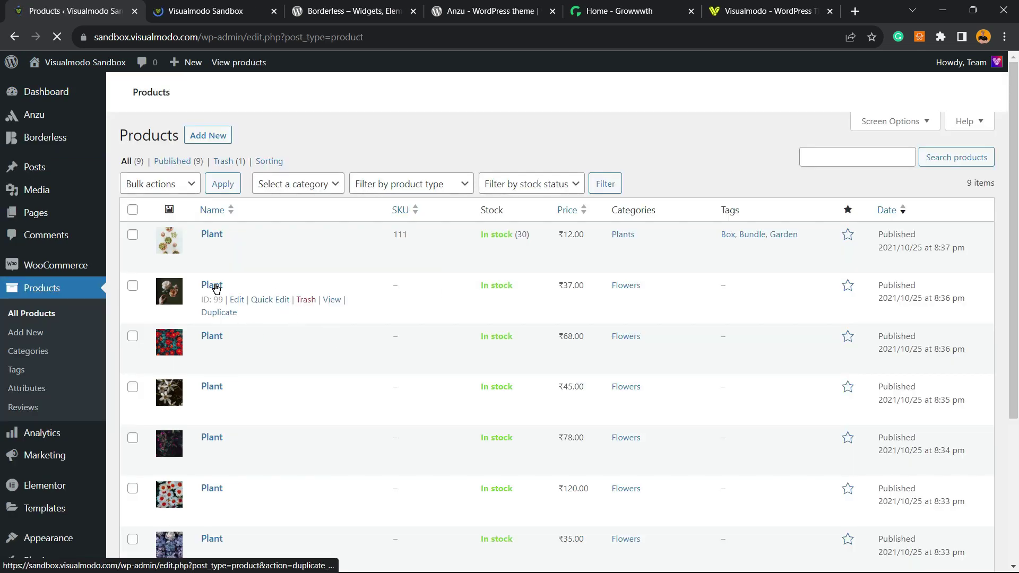
right_click(325, 250)
left_click(364, 256)
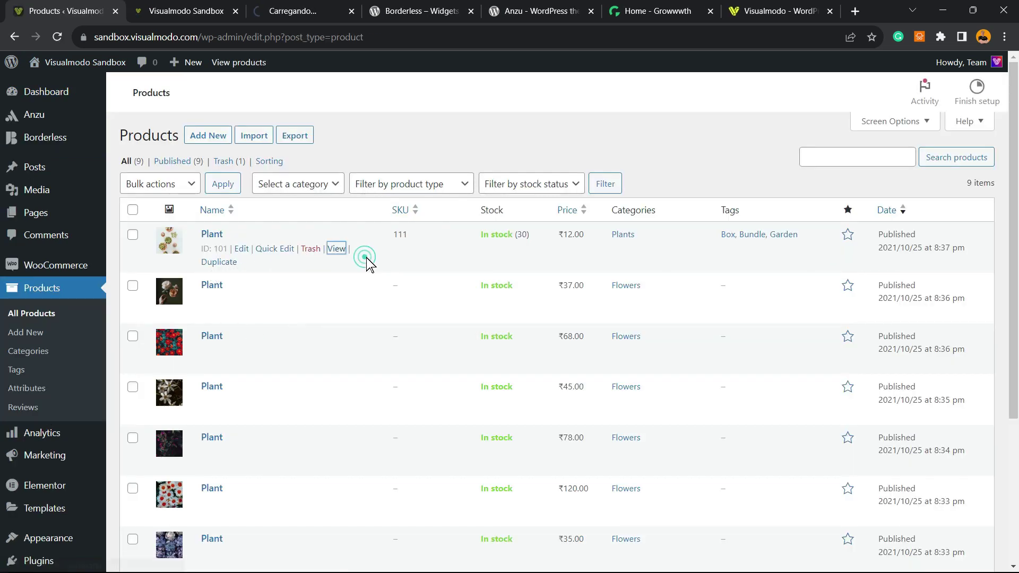
left_click(297, 11)
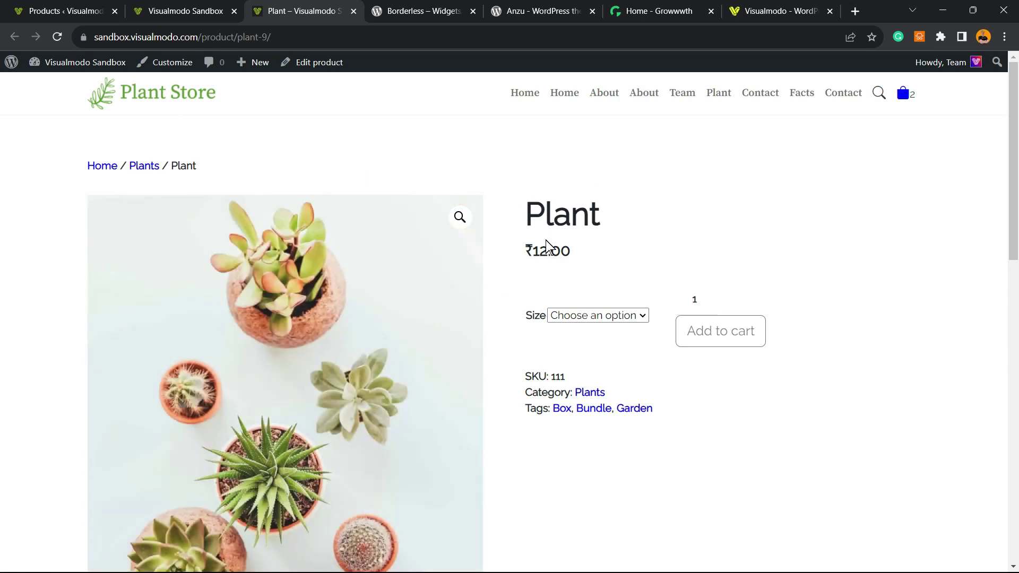
- Check the Plant's available sizes and scroll through its description links
left_click(594, 317)
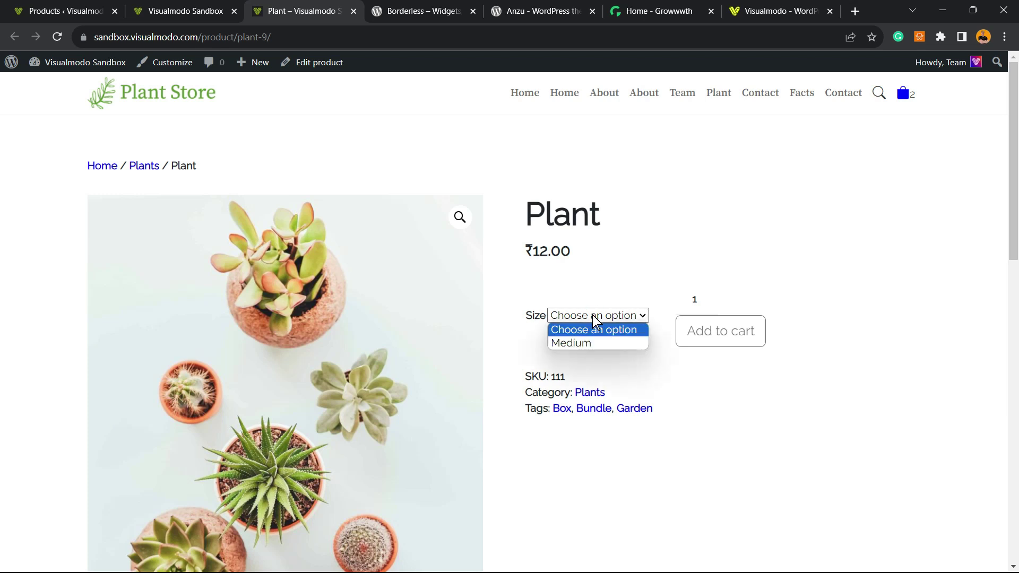
middle_click(586, 276)
scroll(583, 318, "up", 2)
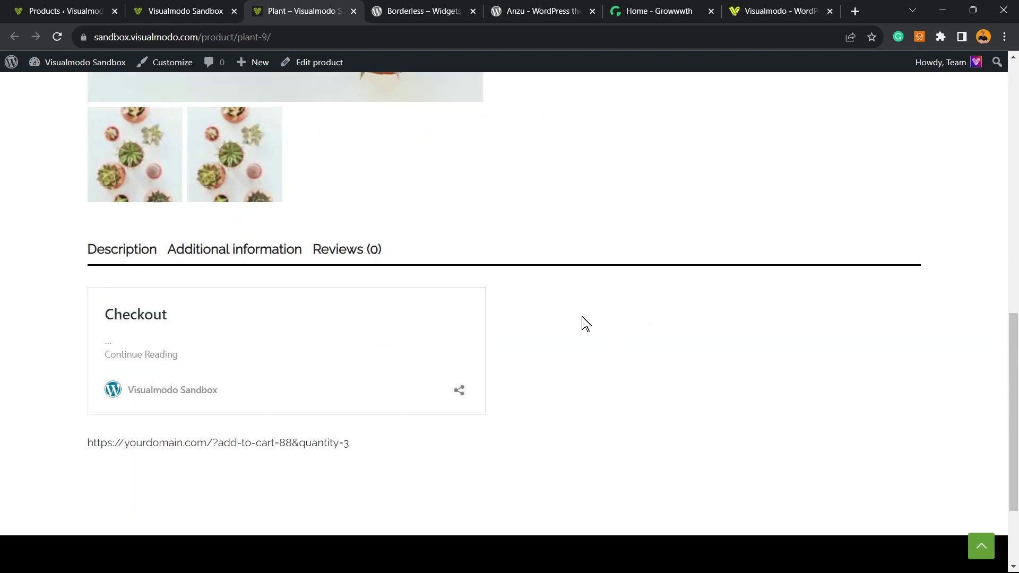
scroll(530, 331, "up", 6)
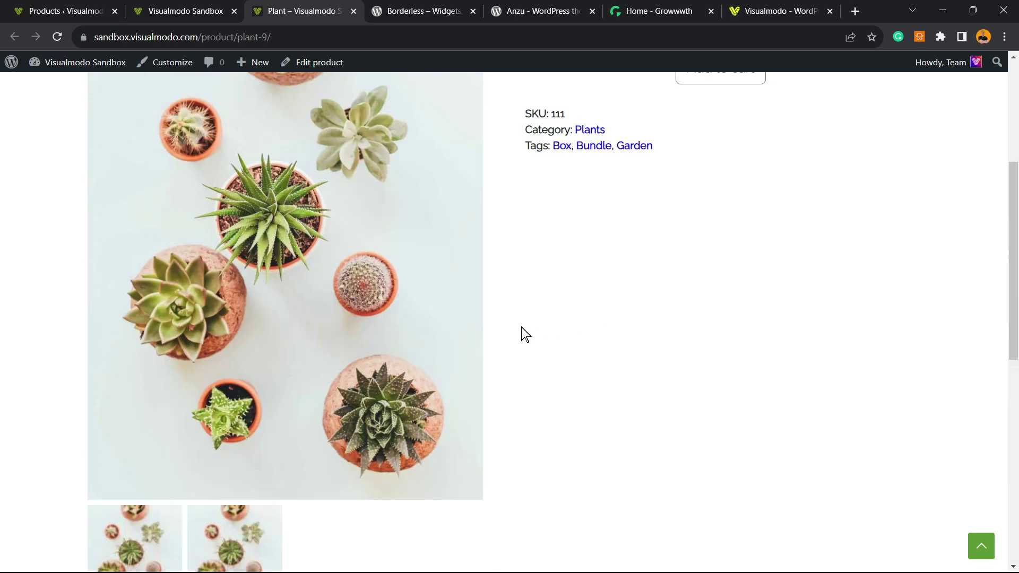
scroll(520, 332, "up", 4)
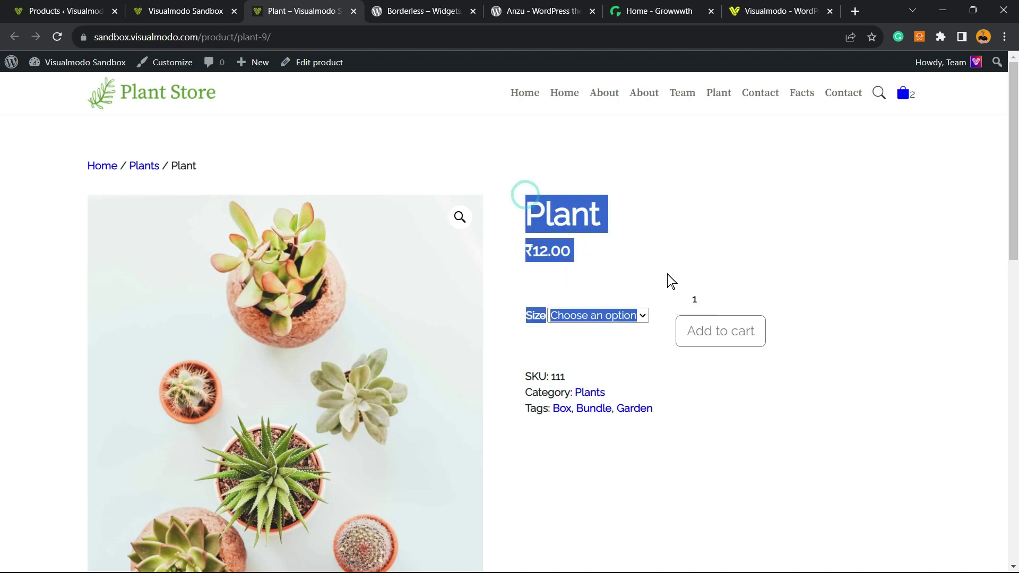
- Highlight the Plant's title, price and sizes, then open the first Plant in the admin editor
left_click_drag(527, 195, 848, 391)
left_click(500, 189)
left_click_drag(500, 189, 444, 149)
left_click(503, 137)
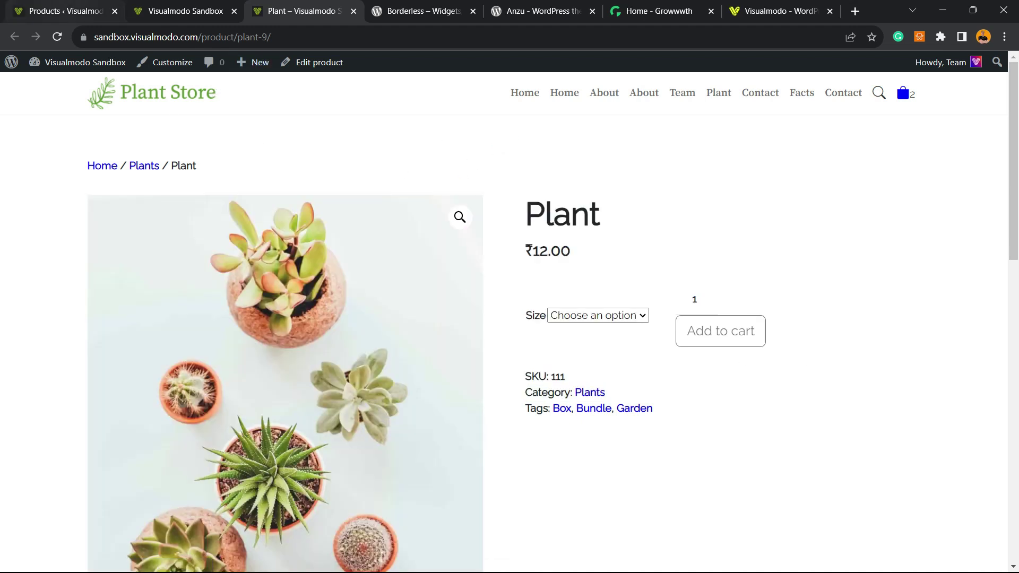
left_click(63, 12)
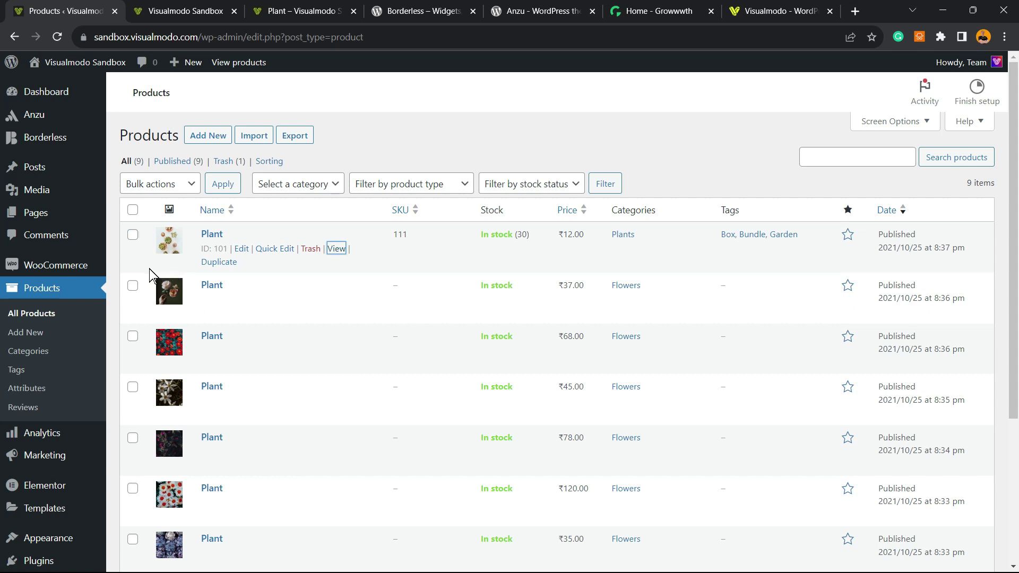
left_click(212, 234)
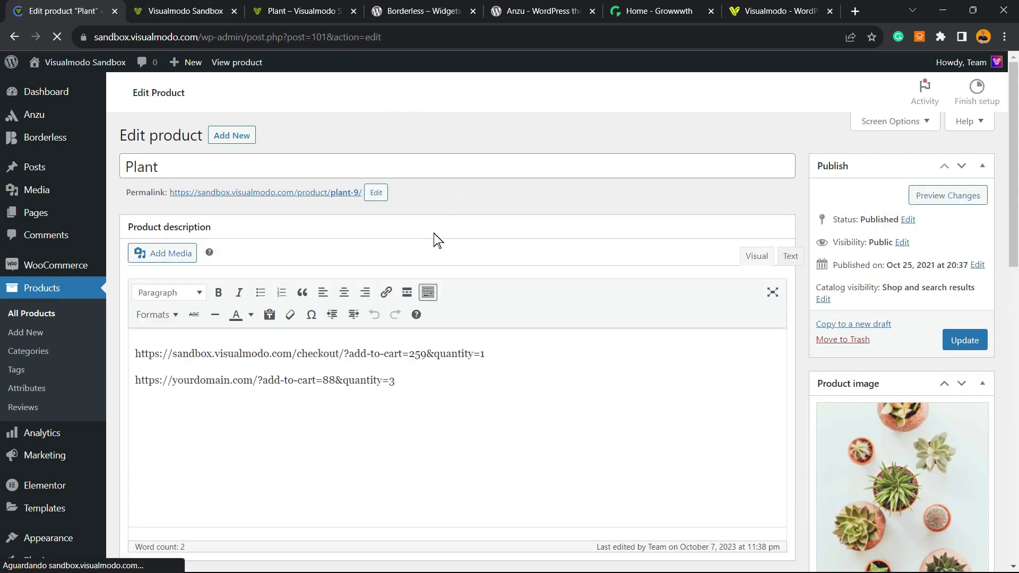
- Show the Plant's size variations and their IDs in the Product data panel
scroll(368, 245, "down", 2)
scroll(326, 314, "down", 8)
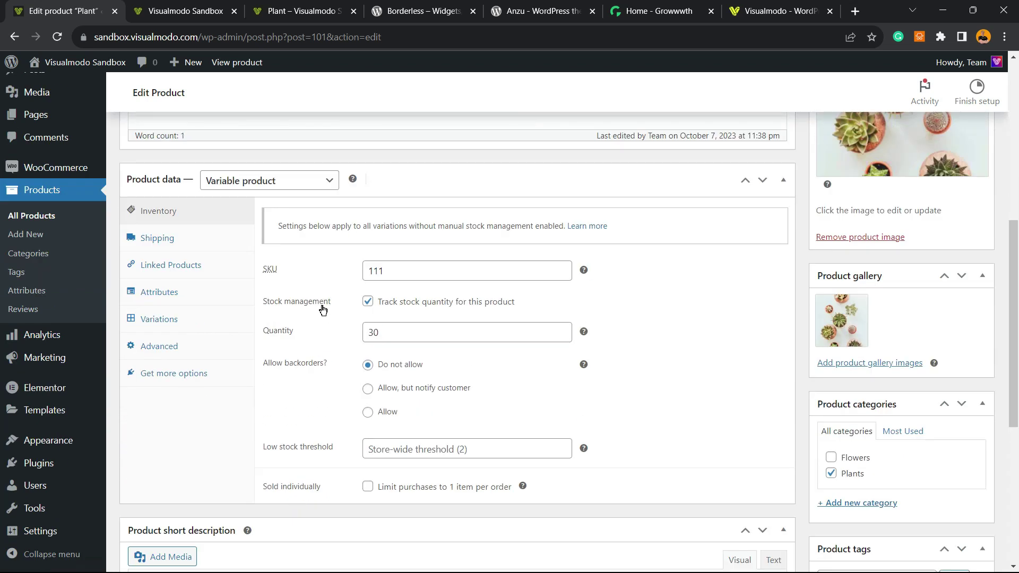
scroll(313, 300, "down", 5)
scroll(297, 311, "up", 2)
scroll(271, 319, "down", 3)
scroll(238, 313, "up", 5)
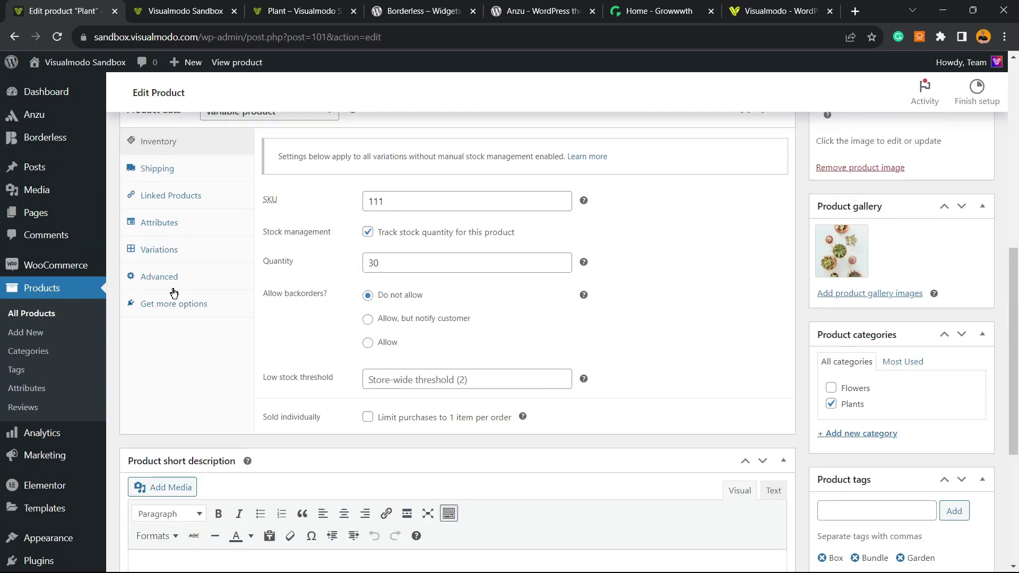
scroll(173, 291, "up", 2)
scroll(181, 289, "down", 1)
scroll(193, 284, "down", 2)
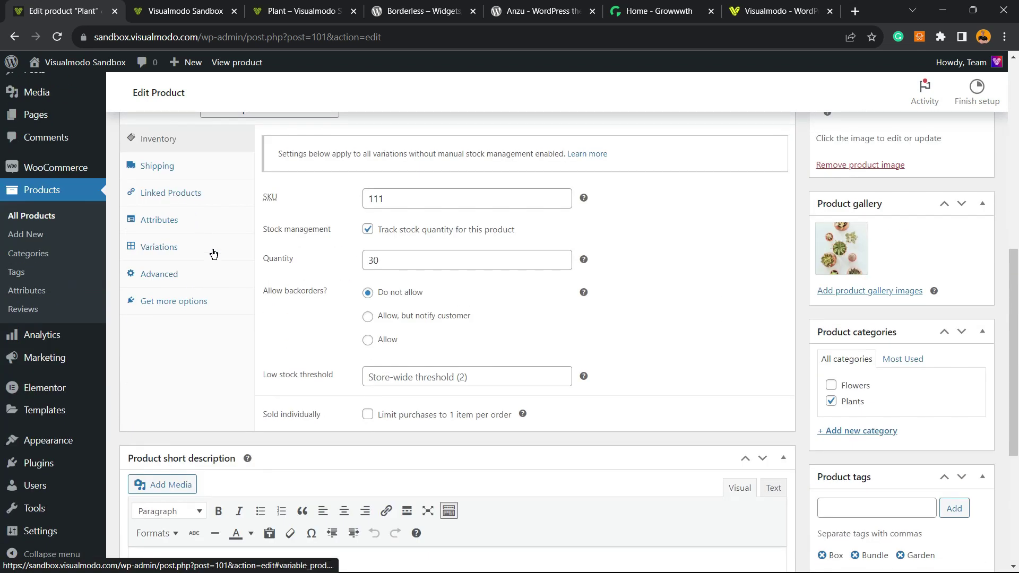
left_click(159, 247)
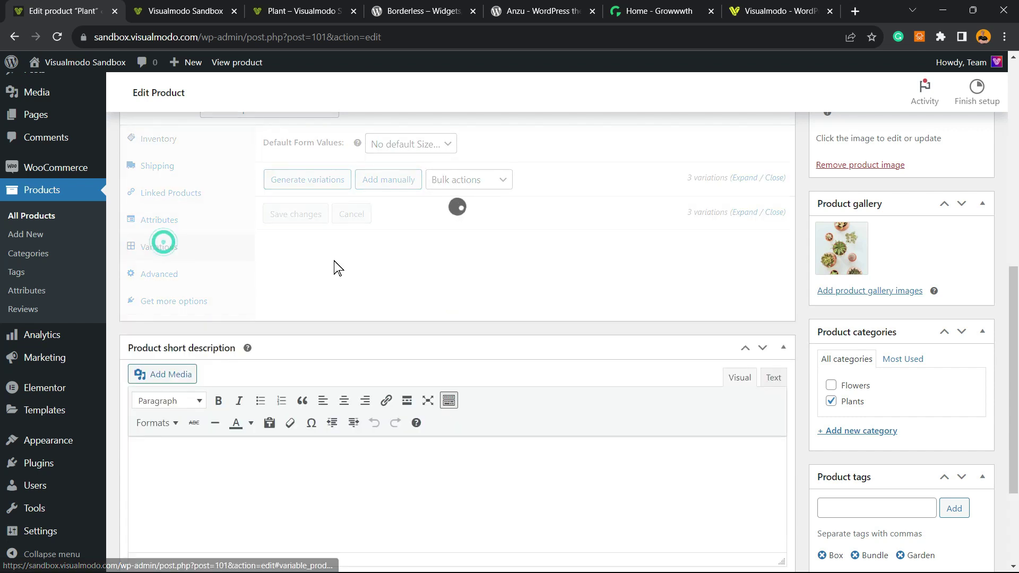
- Zoom in and mark the Medium variation's ID, 259
scroll(300, 253, "up", 3)
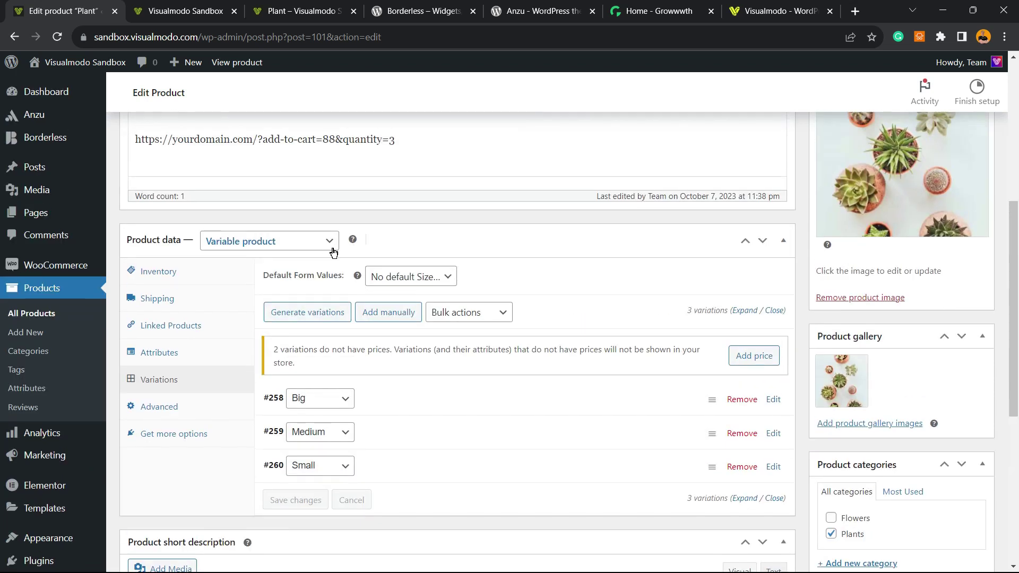
scroll(388, 340, "down", 3)
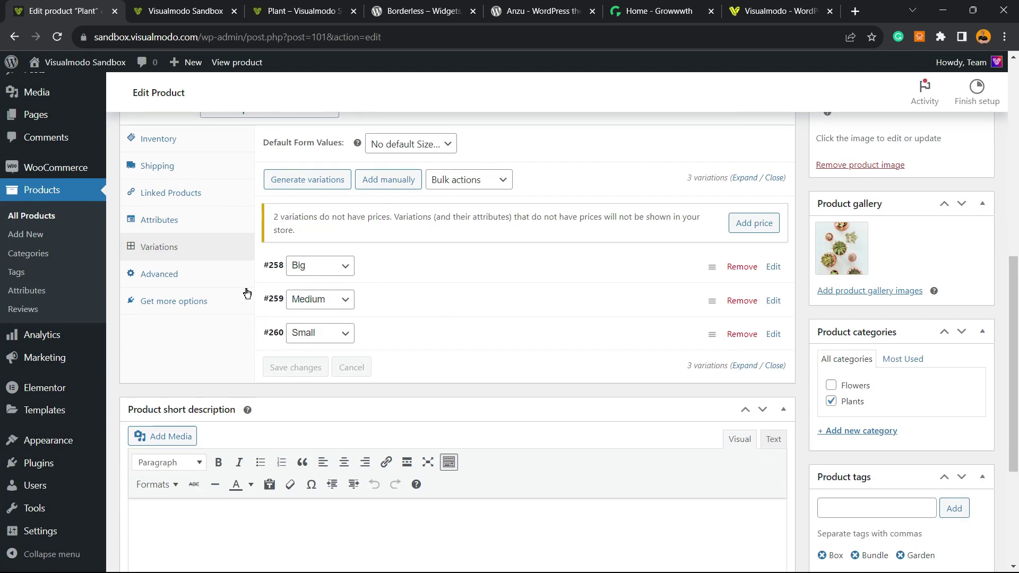
key("ctrl+plus")
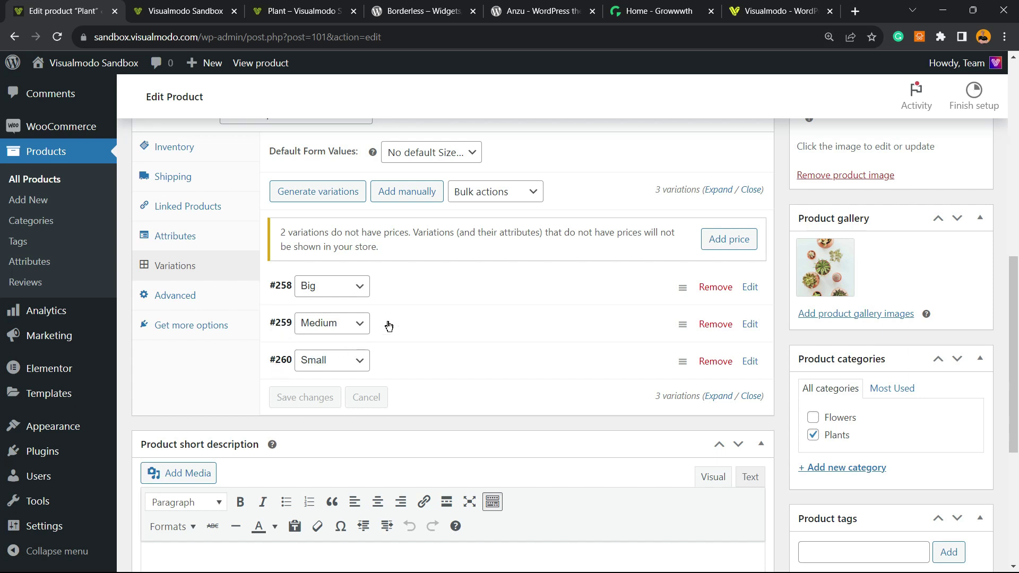
double_click(285, 325)
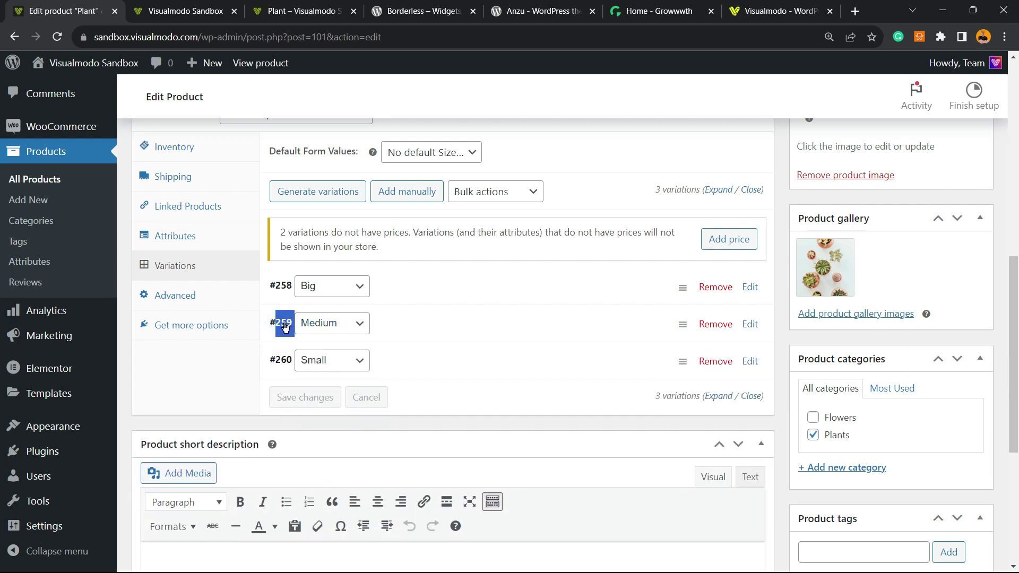
scroll(359, 302, "up", 2)
- Open the description's Checkout link URL and highlight its domain, path and add-to-cart ID 259
scroll(360, 303, "up", 5)
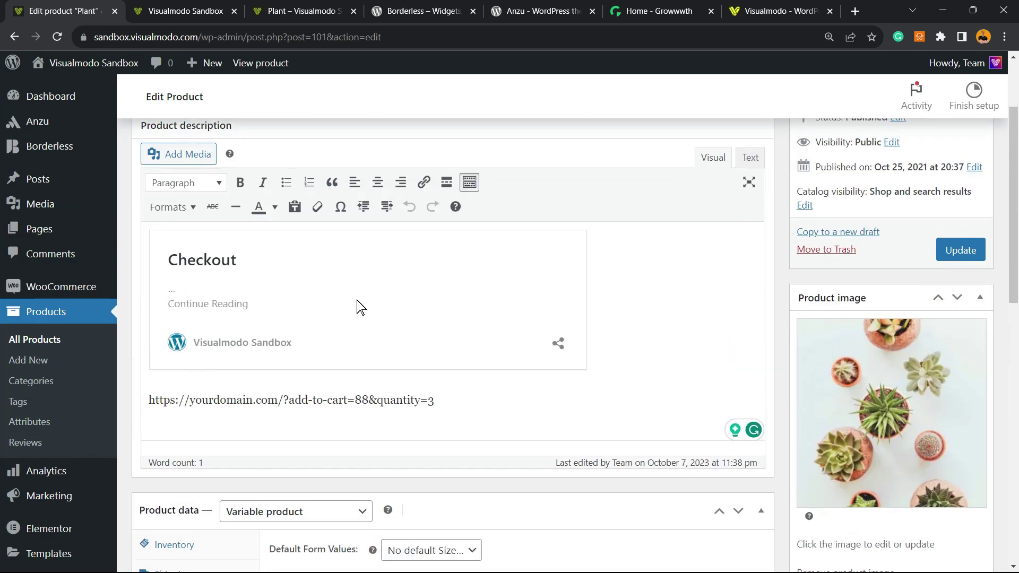
scroll(357, 302, "up", 3)
left_click(231, 379)
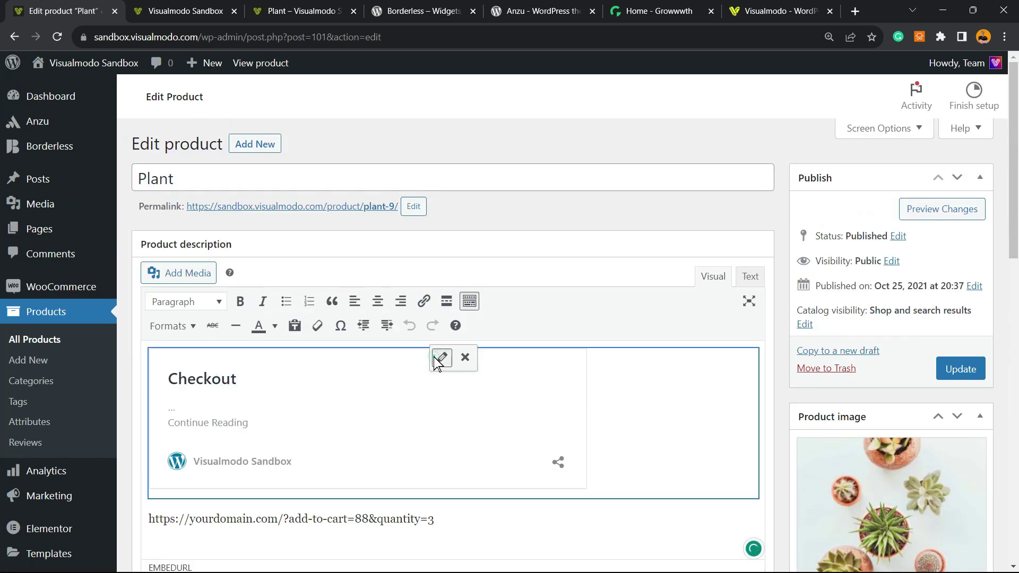
left_click(442, 357)
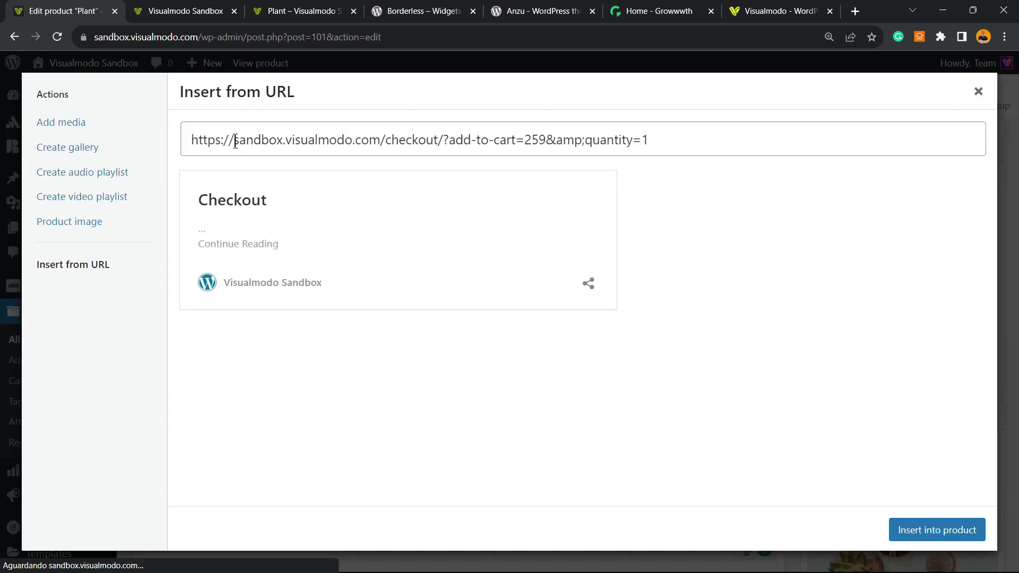
left_click_drag(234, 140, 379, 141)
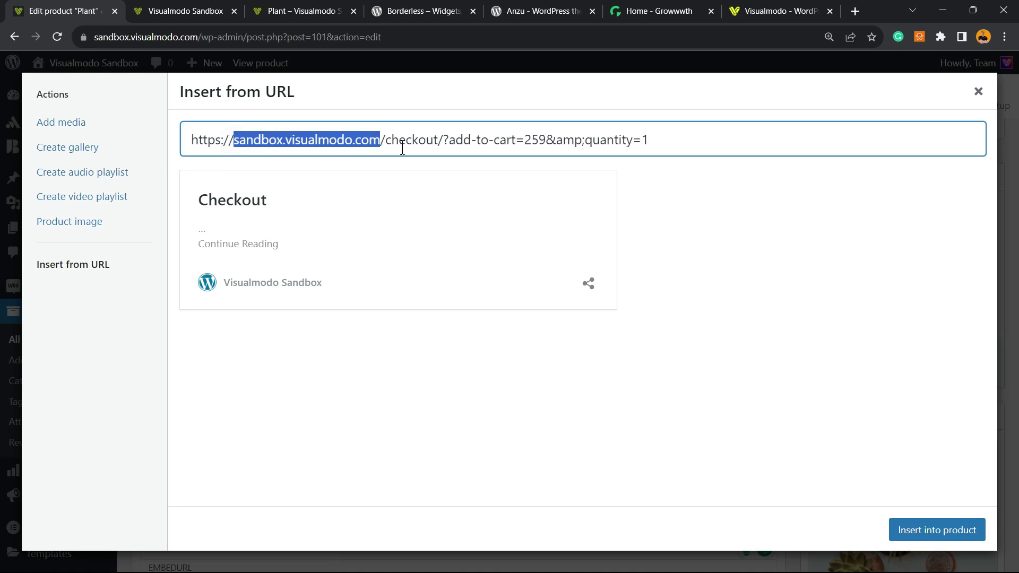
double_click(402, 140)
left_click(443, 141)
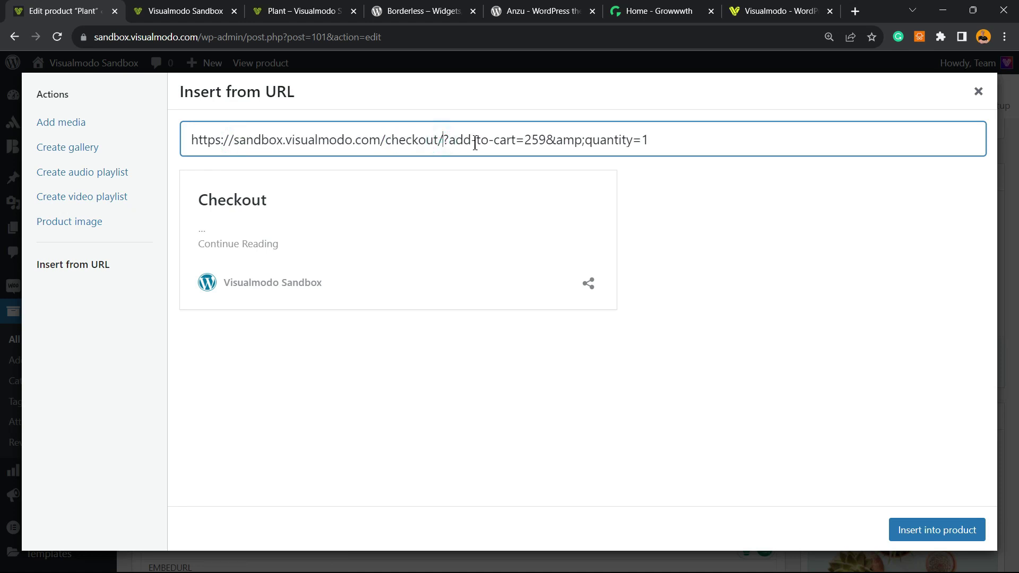
left_click(520, 142)
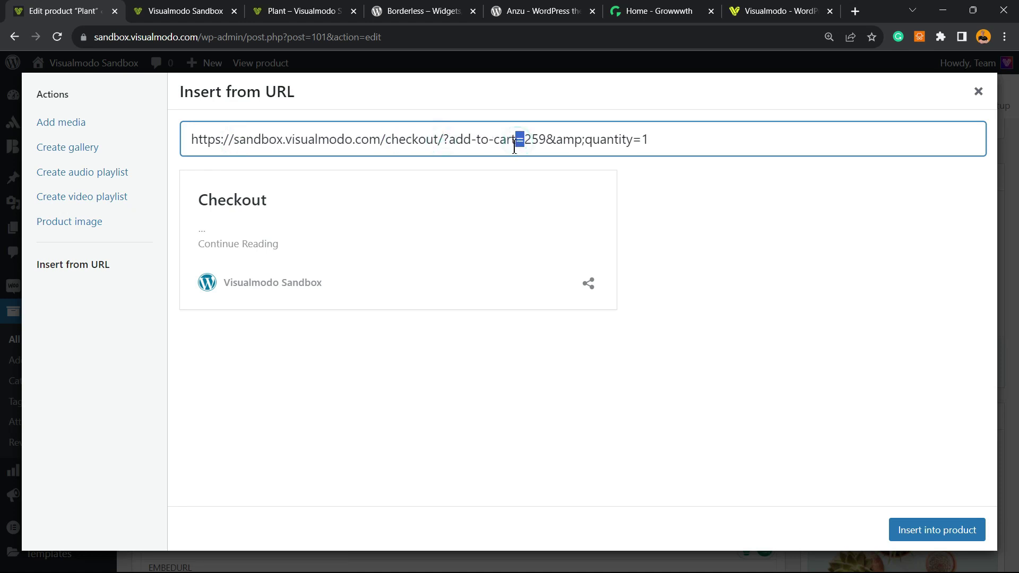
double_click(536, 139)
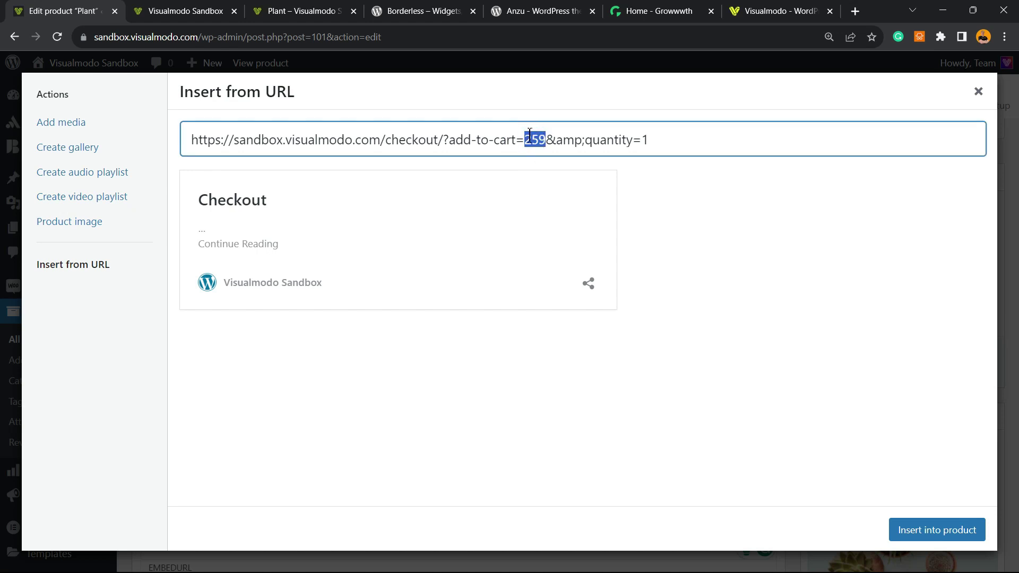
- Remove the stray space after 259, copy the full checkout URL and return to the Plant store page
key("Right")
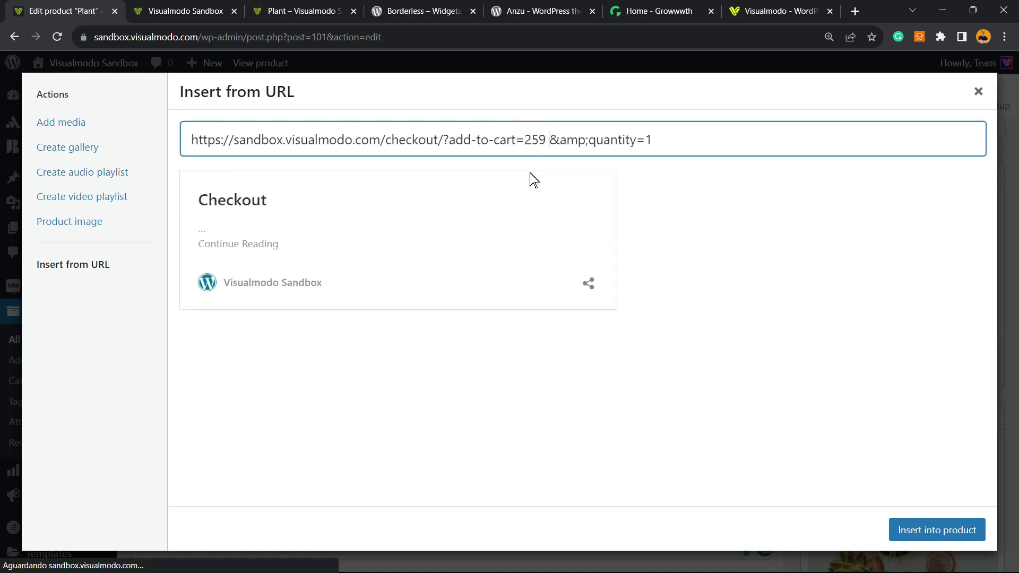
key("BackSpace")
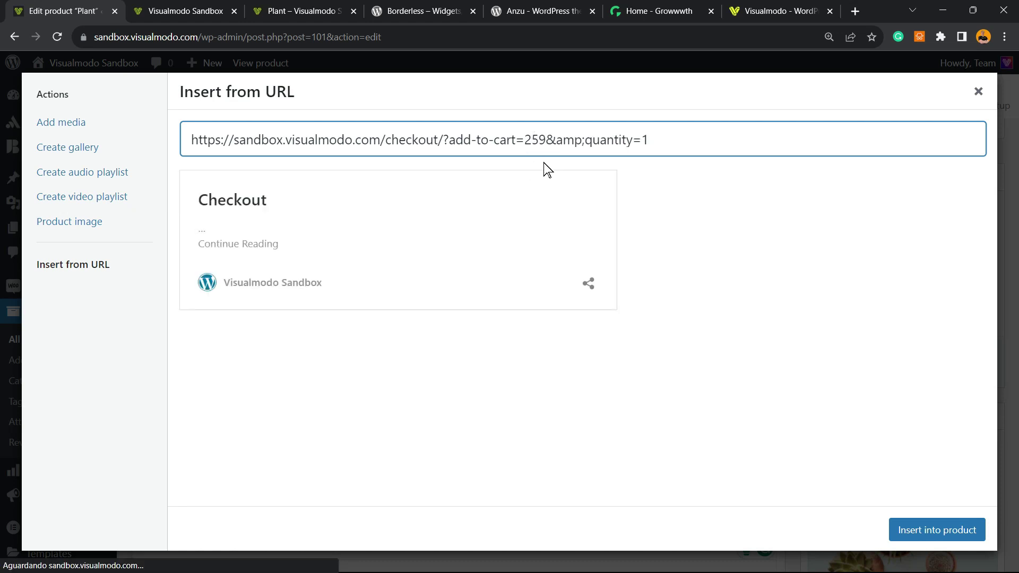
double_click(563, 139)
left_click(563, 137)
triple_click(590, 136)
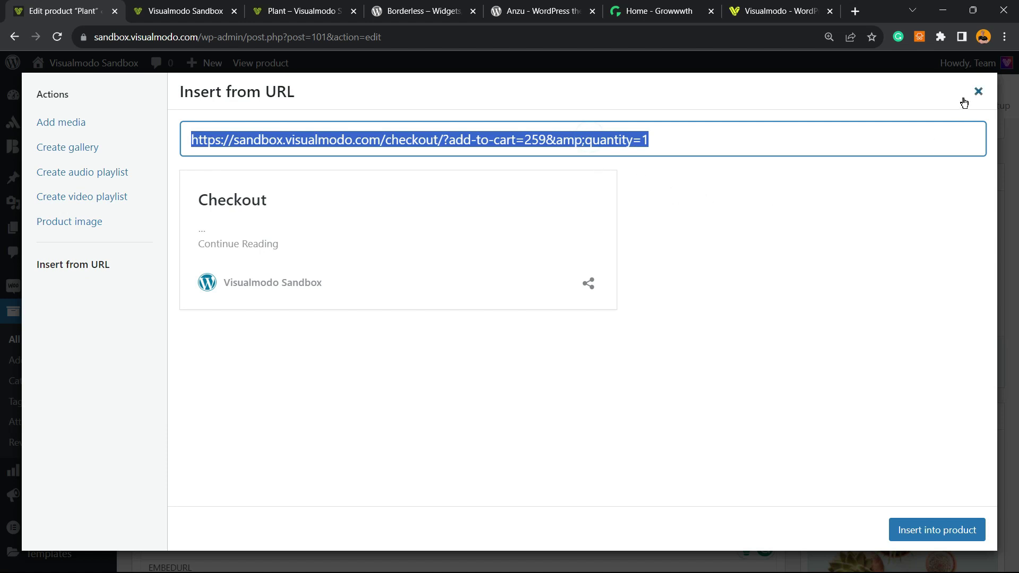
left_click(446, 137)
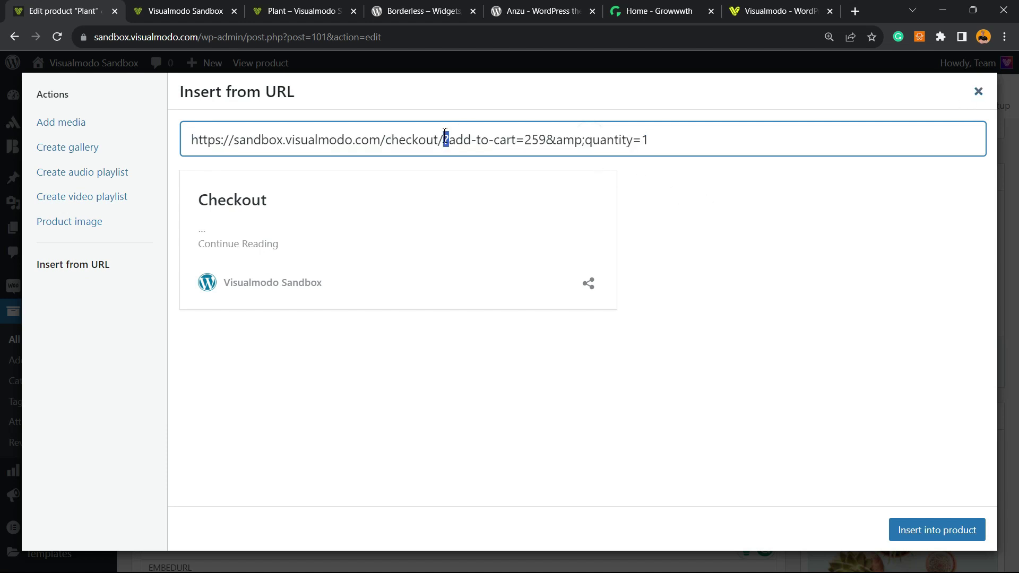
triple_click(444, 136)
key("ctrl+c")
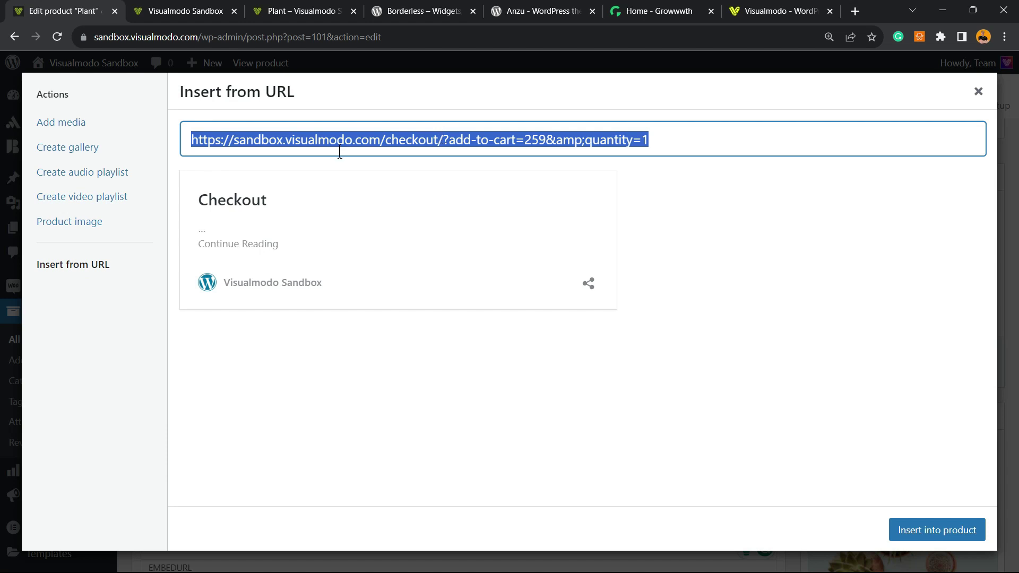
left_click(977, 91)
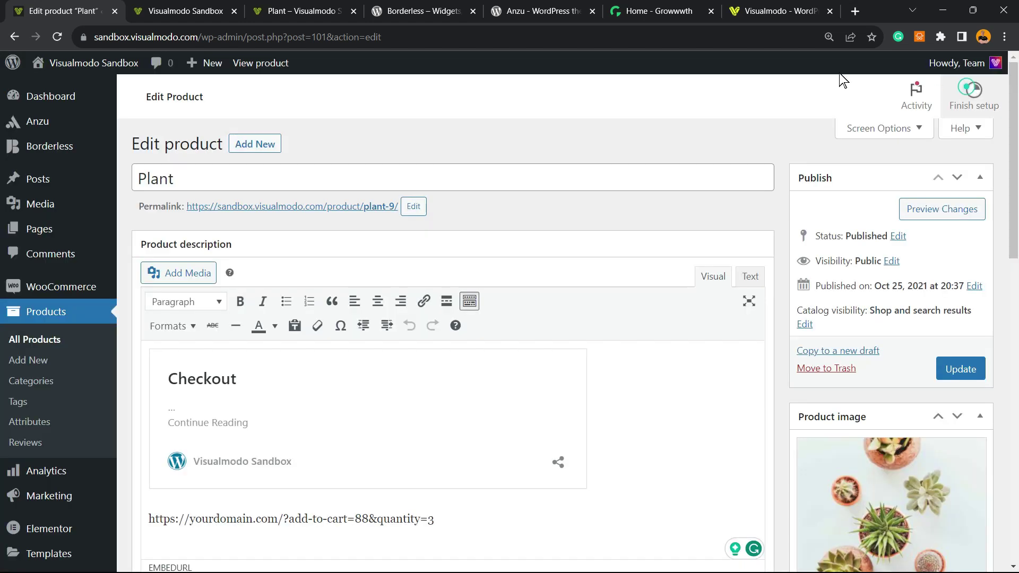
left_click(321, 12)
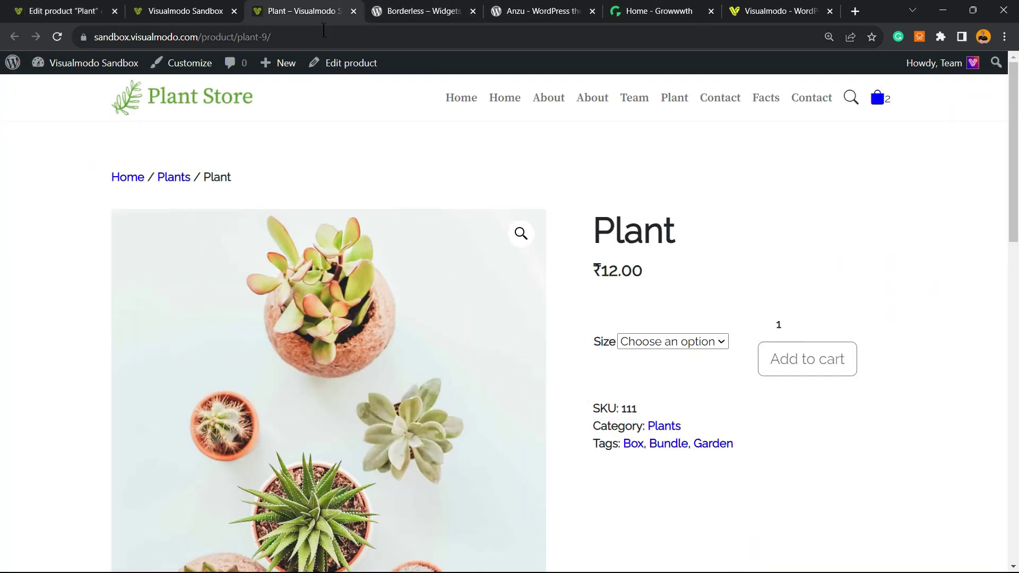
- Load the checkout URL with ?add-to-cart=259 in the store tab
left_click(324, 30)
key("ctrl+v")
key("Return")
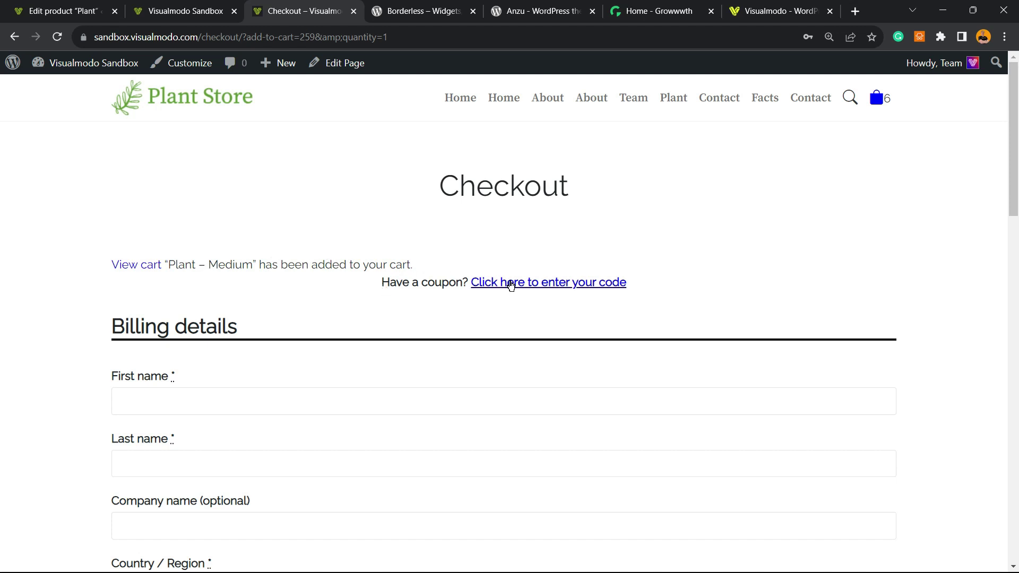
- Review Plant – Medium in the Checkout order, then return to the Plant Store home page
scroll(380, 334, "down", 3)
scroll(376, 329, "down", 9)
scroll(376, 328, "down", 7)
scroll(371, 340, "down", 2)
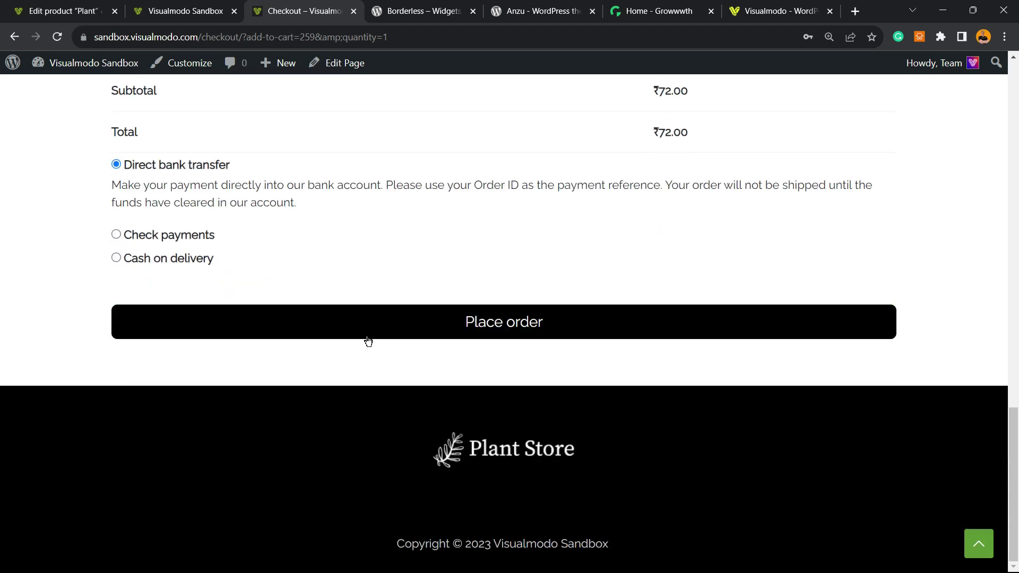
scroll(369, 342, "up", 3)
scroll(361, 343, "up", 15)
left_click(151, 106)
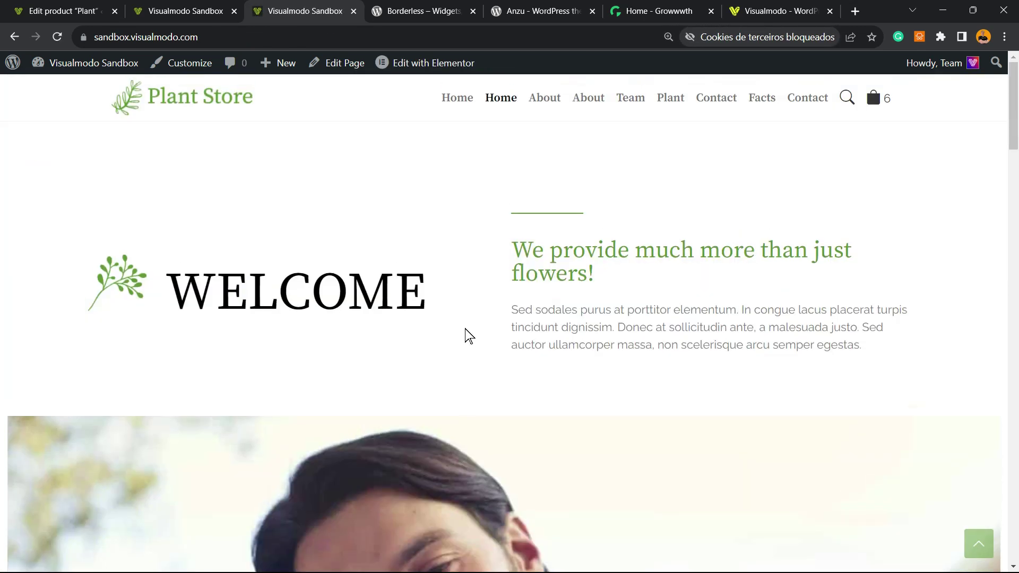
- Scroll the Plant Store home page and switch to the other store tab
scroll(424, 228, "down", 5)
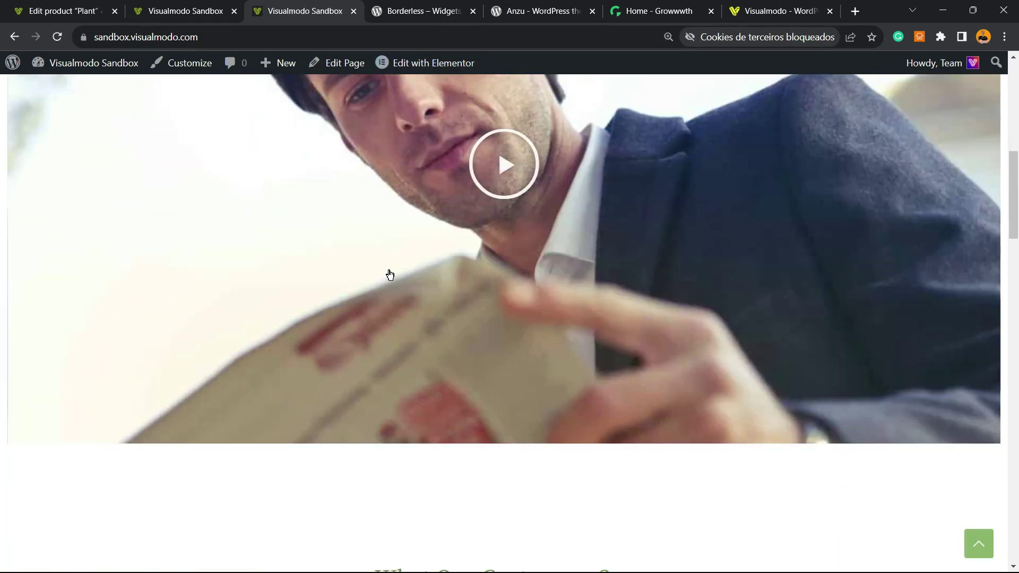
scroll(372, 281, "down", 5)
scroll(340, 308, "down", 5)
scroll(371, 328, "down", 3)
scroll(592, 334, "up", 2)
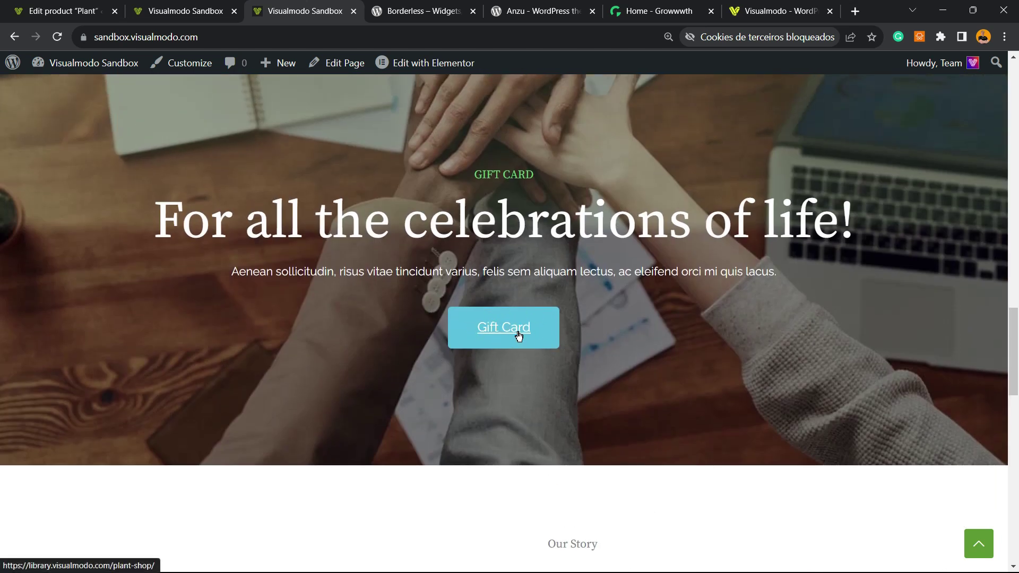
key("ctrl+shift+Tab")
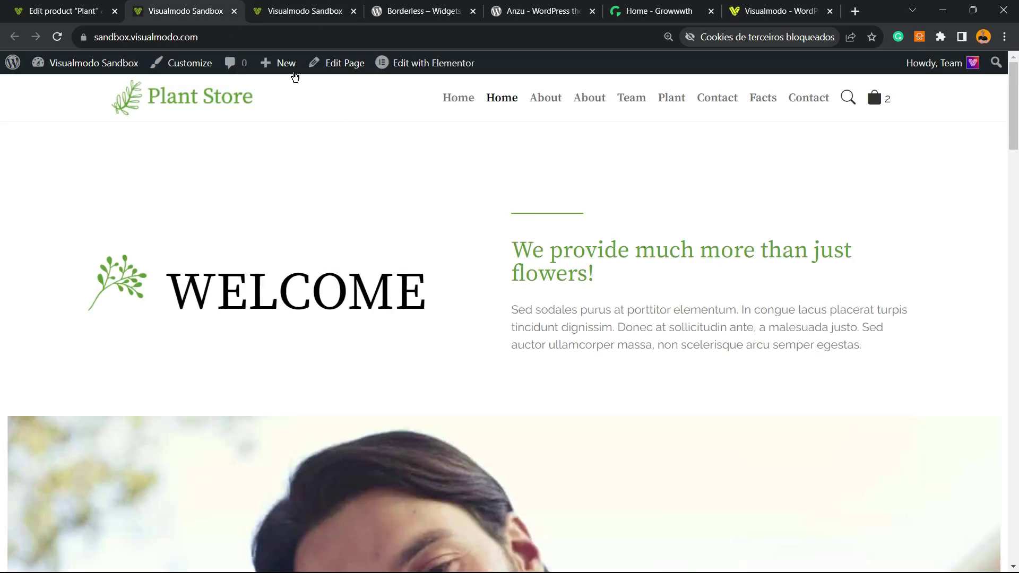
- Paste the checkout link in the address bar and inspect its add-to-cart ID 259
left_click(268, 40)
key("ctrl+v")
key("ctrl+a")
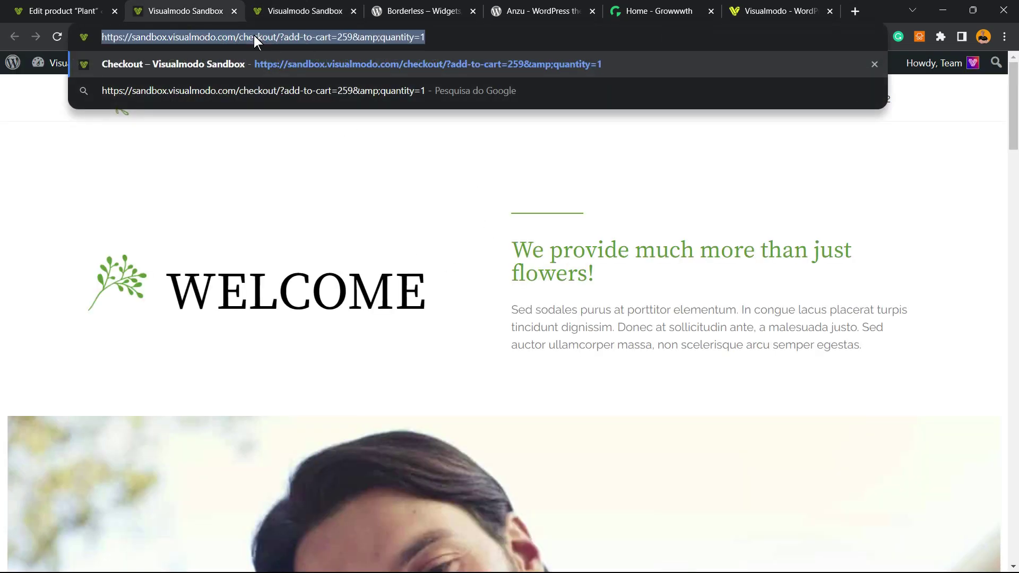
left_click(159, 37)
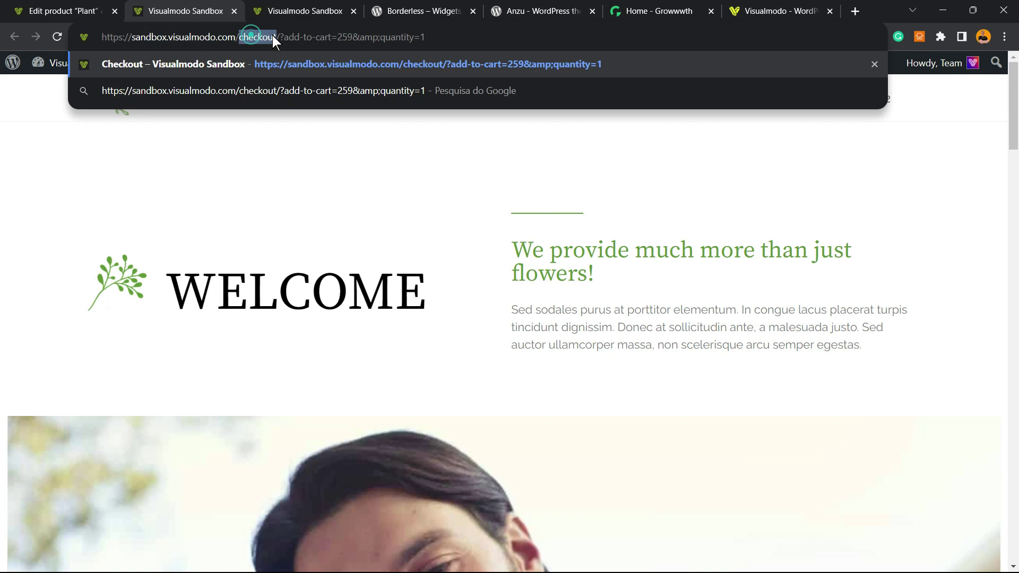
left_click(329, 37)
left_click(343, 37)
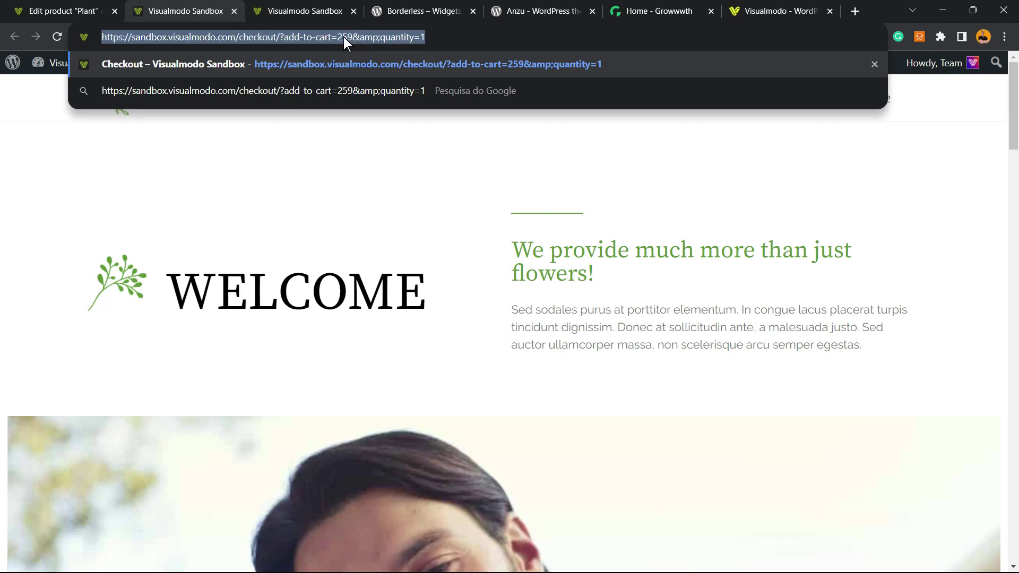
double_click(343, 37)
triple_click(343, 37)
- Revisit the Edit product Plant tab, then move on to the Borderless plugin page
left_click(305, 11)
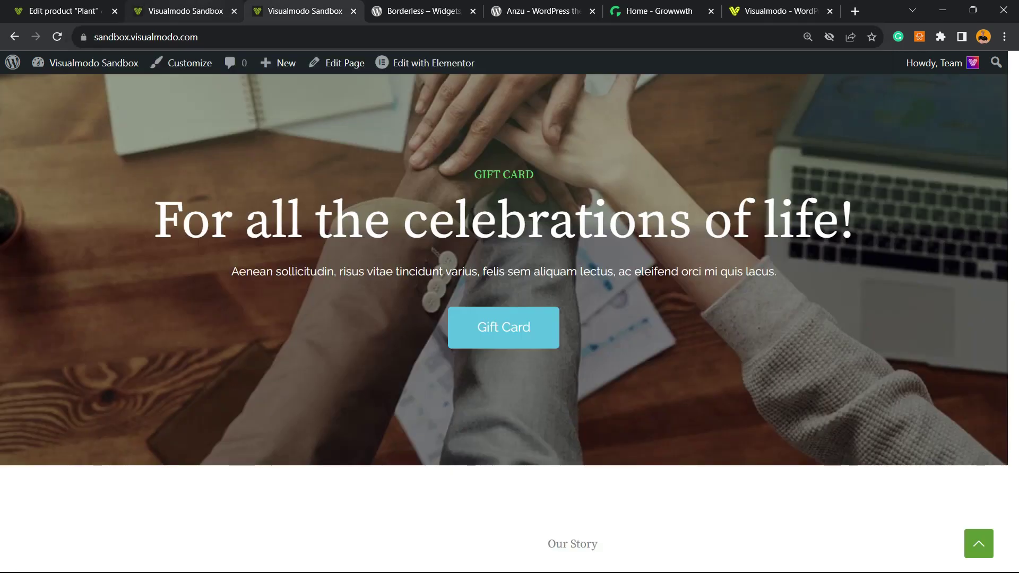
key("ctrl+shift+Tab")
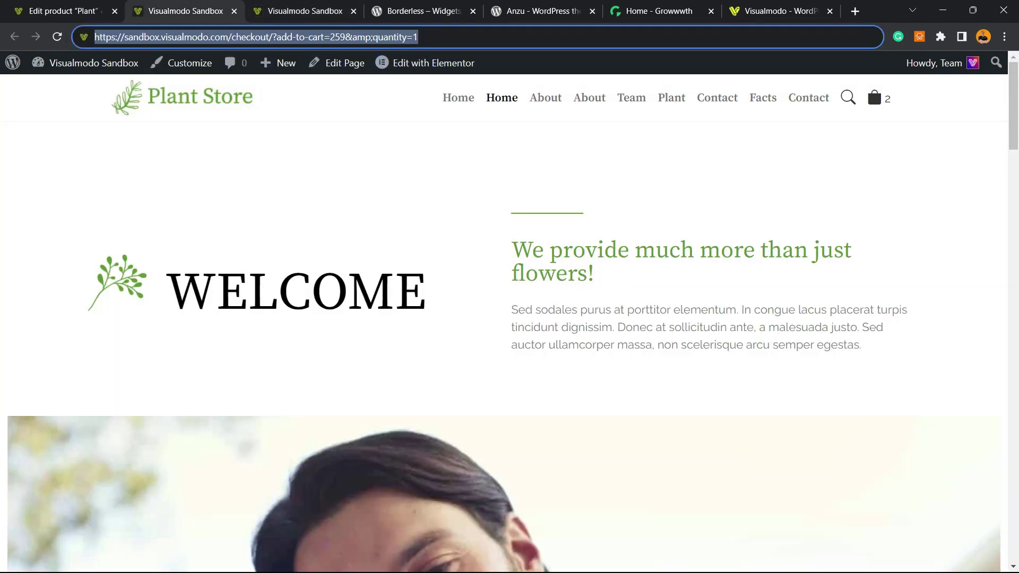
key("ctrl+shift+Tab")
scroll(352, 386, "down", 9)
scroll(368, 400, "down", 6)
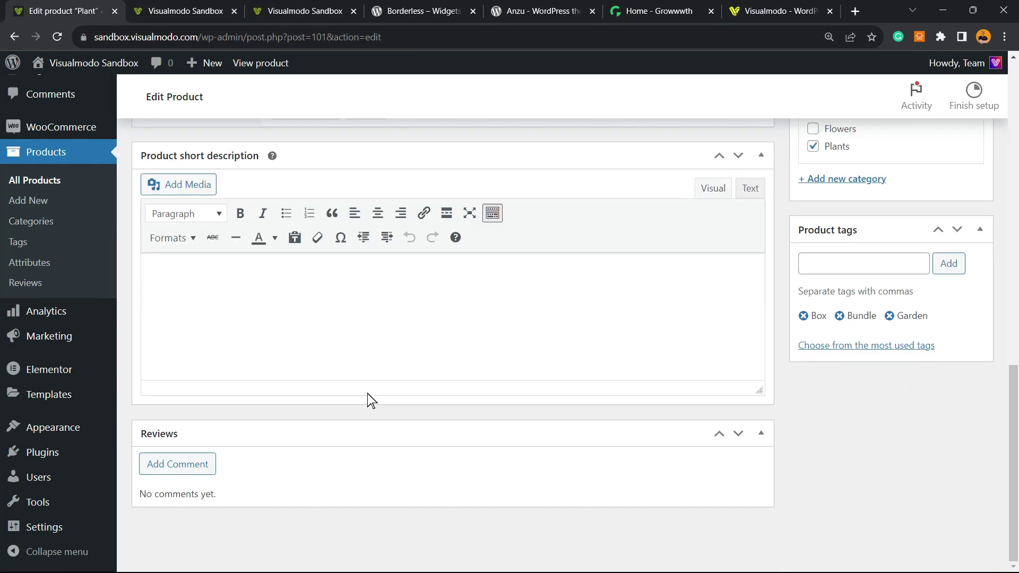
scroll(365, 397, "up", 7)
scroll(365, 398, "up", 8)
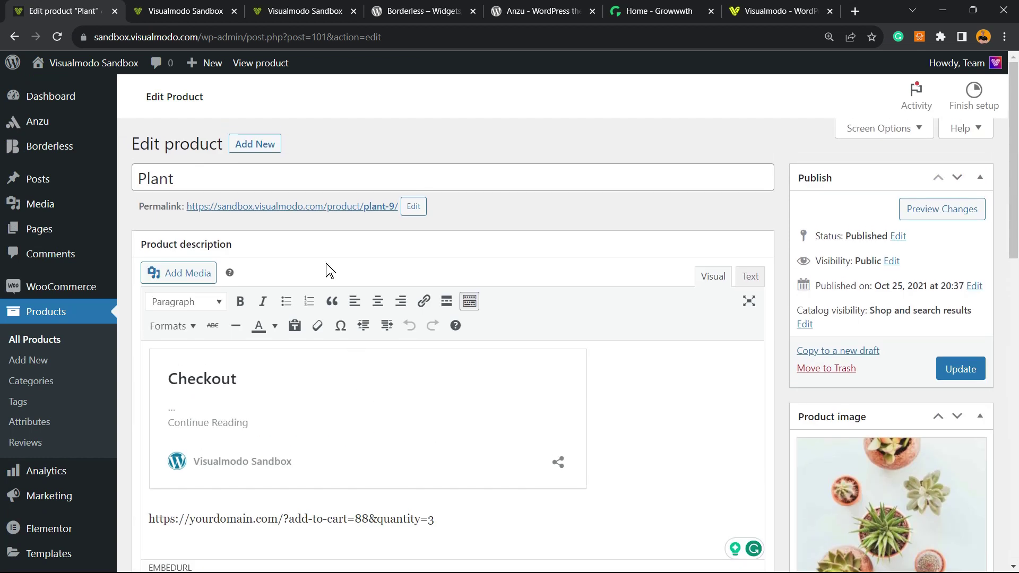
key("ctrl+Tab")
key("ctrl+Tab")
left_click(334, 12)
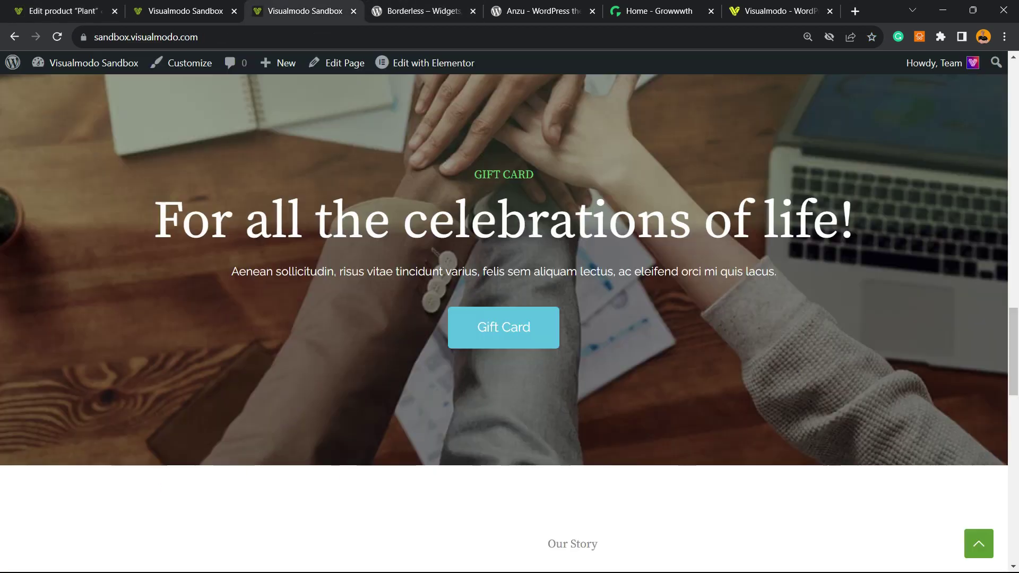
left_click(419, 11)
- Highlight the Borderless plugin's title on WordPress.org
triple_click(336, 445)
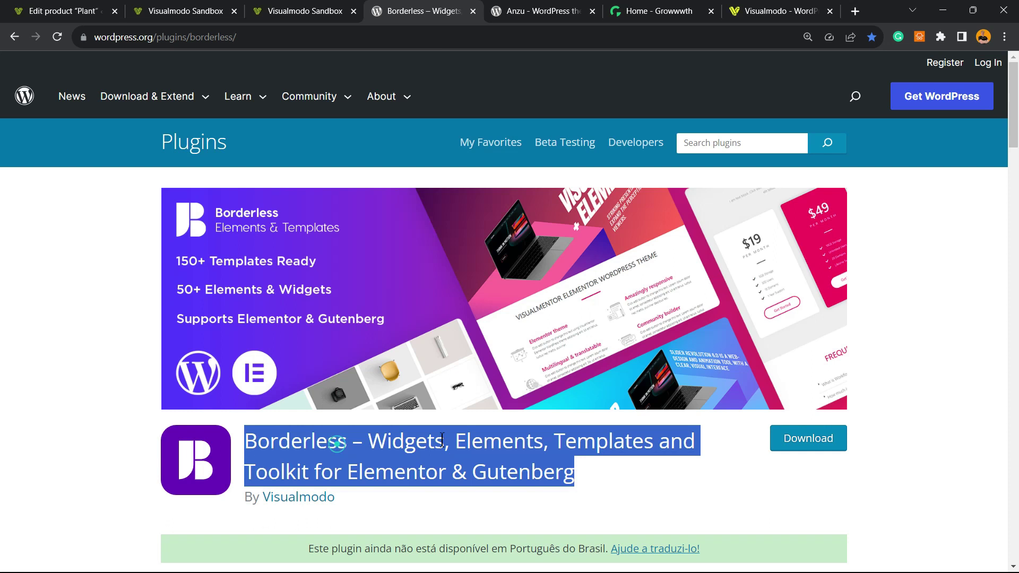
double_click(444, 441)
left_click(444, 441)
triple_click(423, 447)
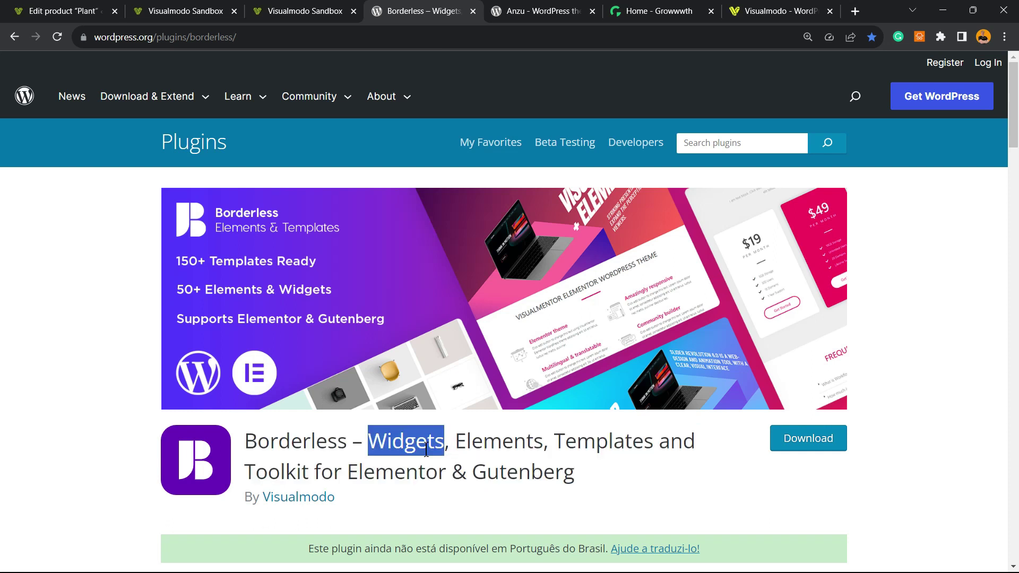
- Look over the Anzu By Visualmodo heading and scroll the Growwwth home page
key("ctrl+Tab")
key("ctrl+Tab")
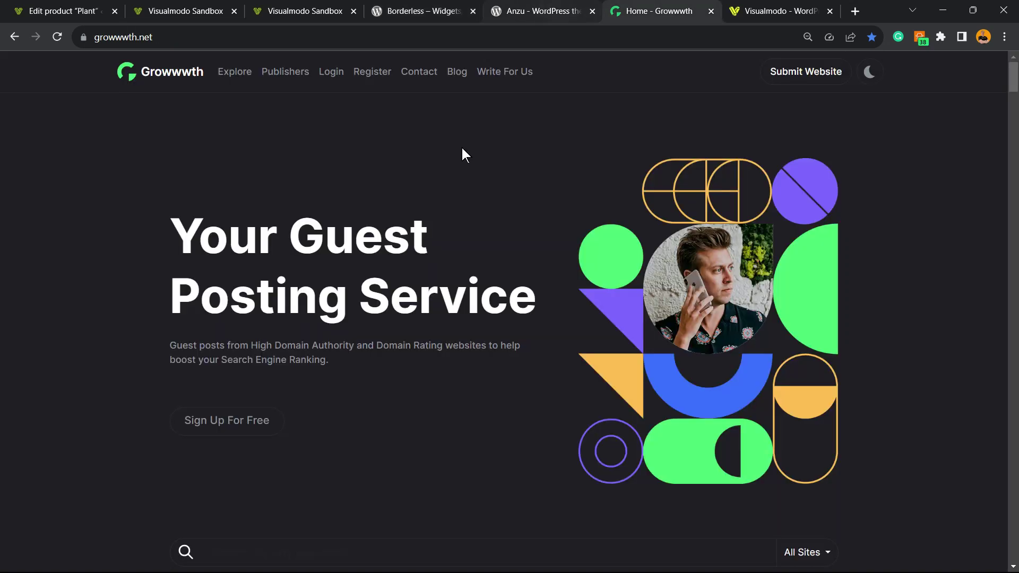
key("ctrl+shift+Tab")
triple_click(218, 293)
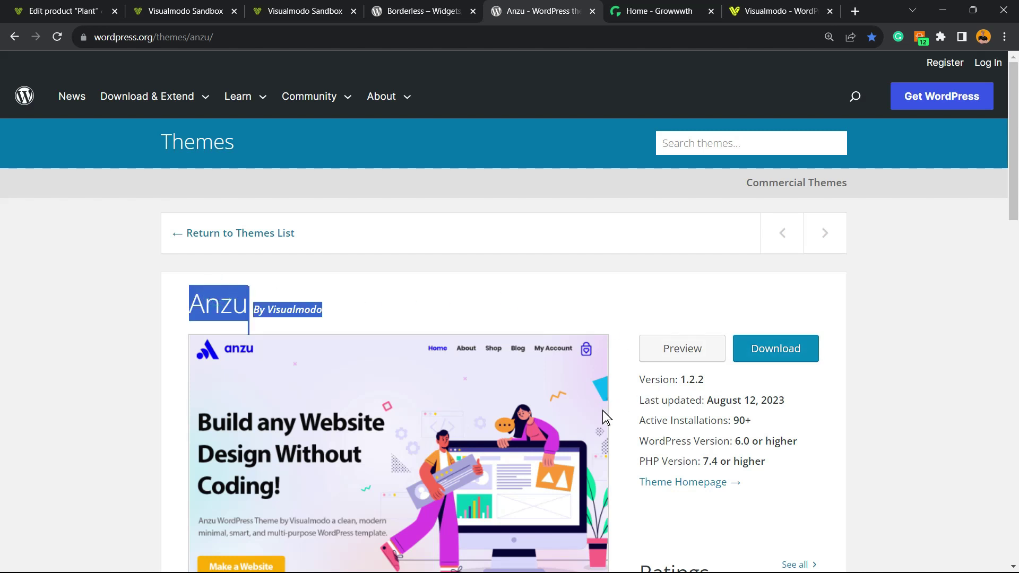
key("ctrl+Tab")
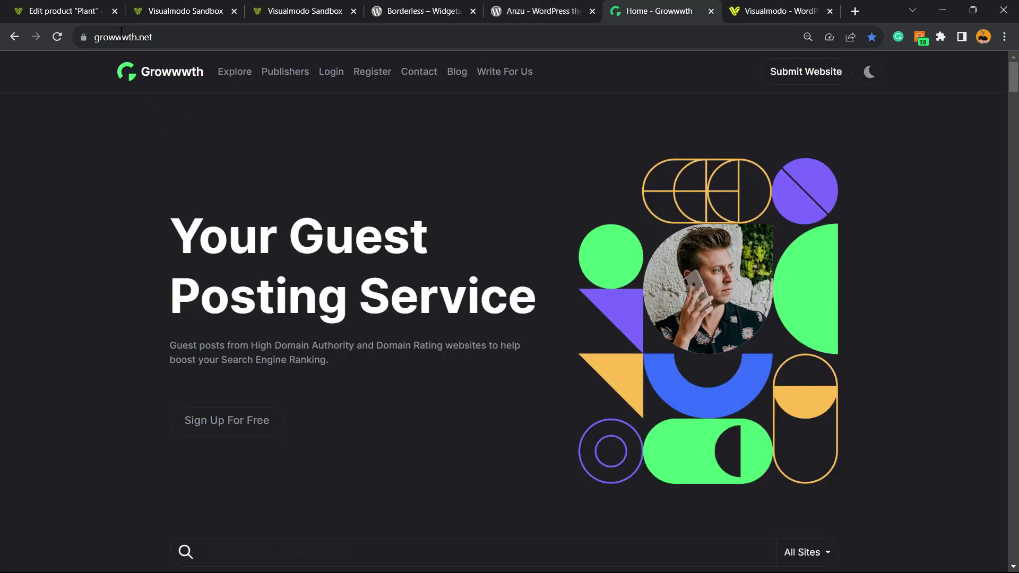
double_click(123, 37)
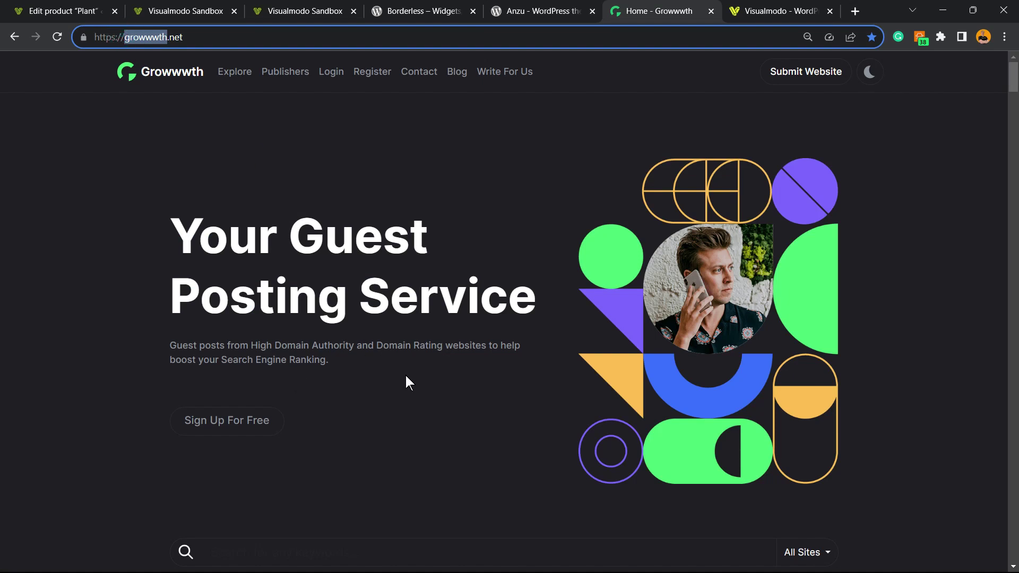
scroll(419, 239, "down", 10)
scroll(393, 260, "down", 5)
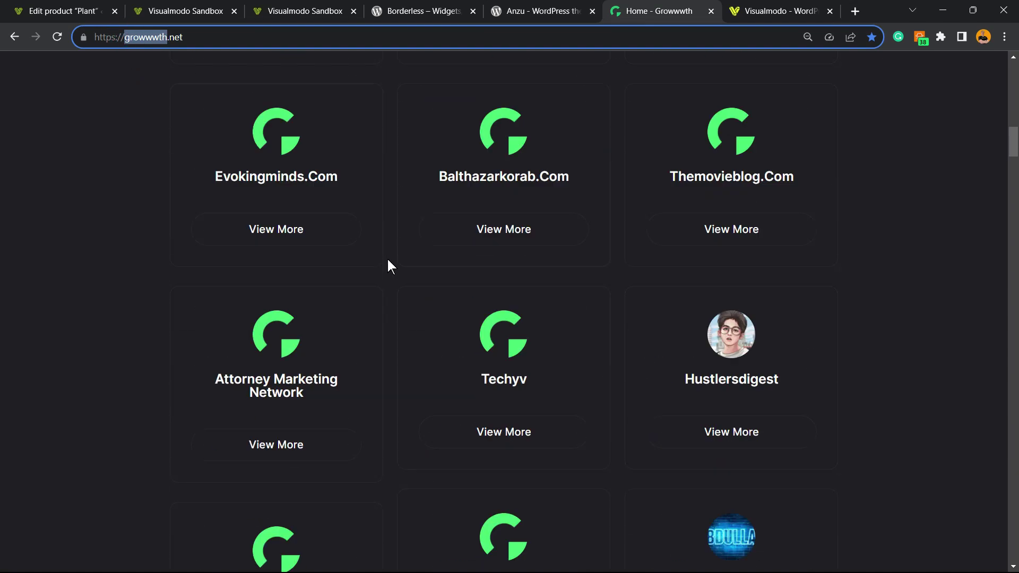
scroll(378, 274, "down", 5)
scroll(370, 284, "up", 5)
scroll(370, 285, "up", 10)
- Go to Visualmodo's Templates Library and scroll through starter templates like Chocolat and Coffee Shop
left_click(796, 6)
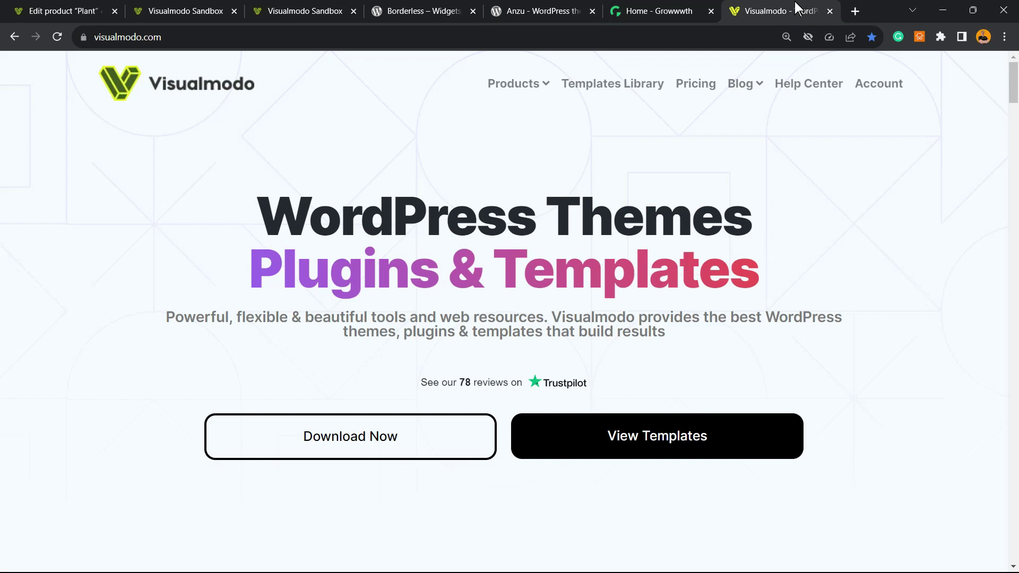
triple_click(230, 304)
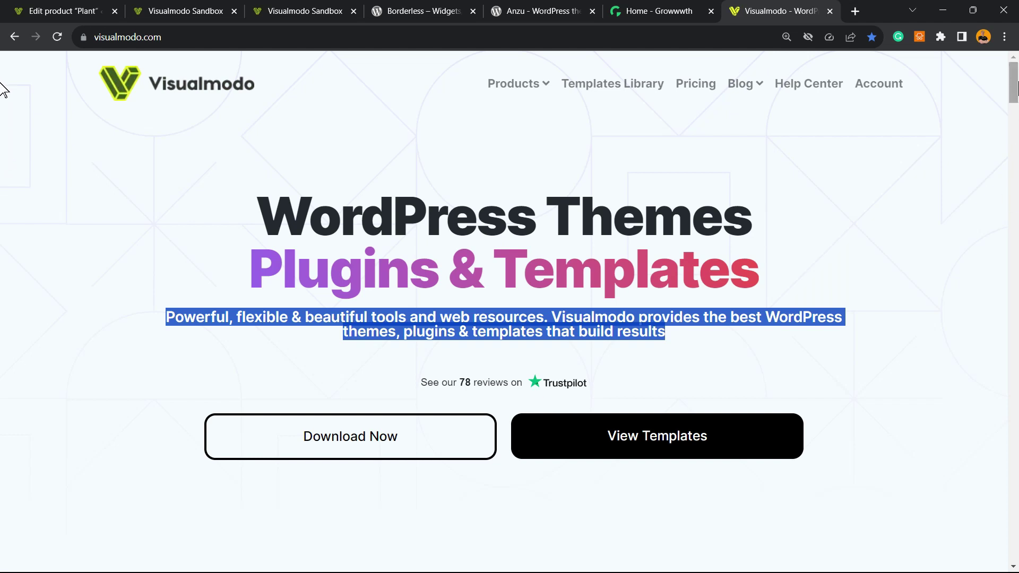
left_click(596, 84)
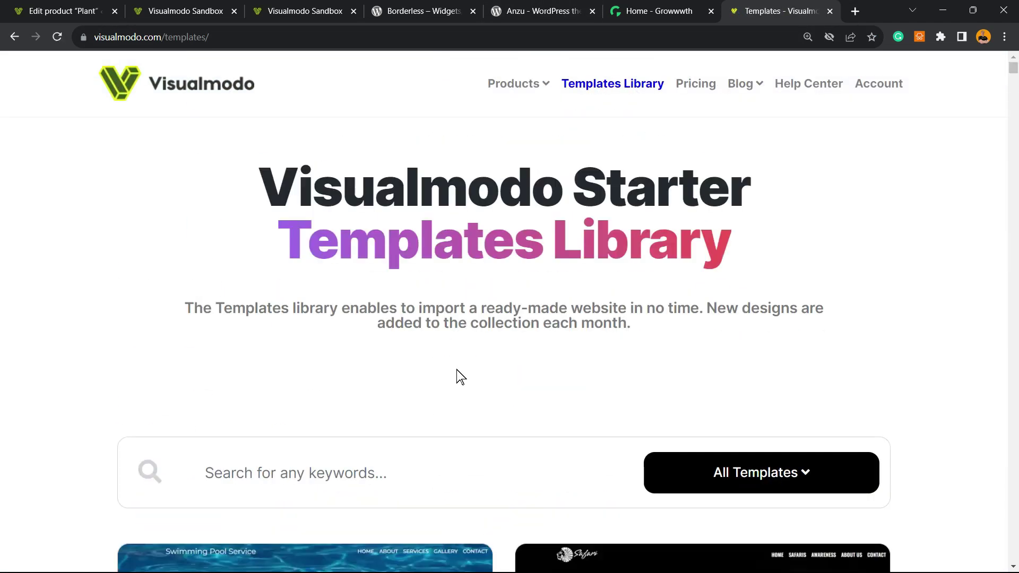
scroll(454, 375, "down", 10)
scroll(485, 382, "down", 5)
scroll(489, 380, "down", 5)
scroll(509, 372, "down", 5)
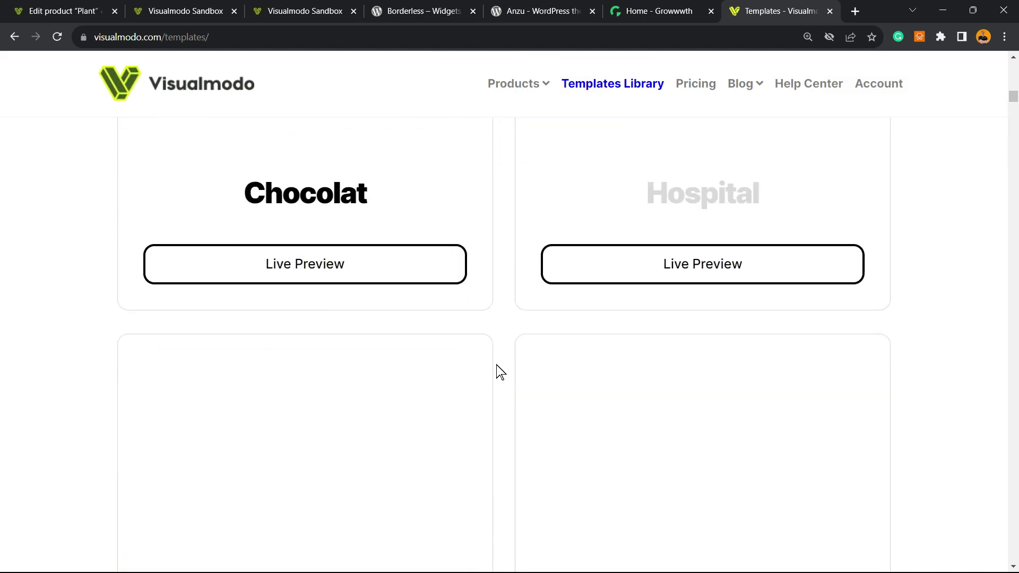
scroll(496, 370, "down", 5)
scroll(495, 371, "down", 5)
scroll(498, 371, "down", 5)
scroll(498, 371, "down", 5)
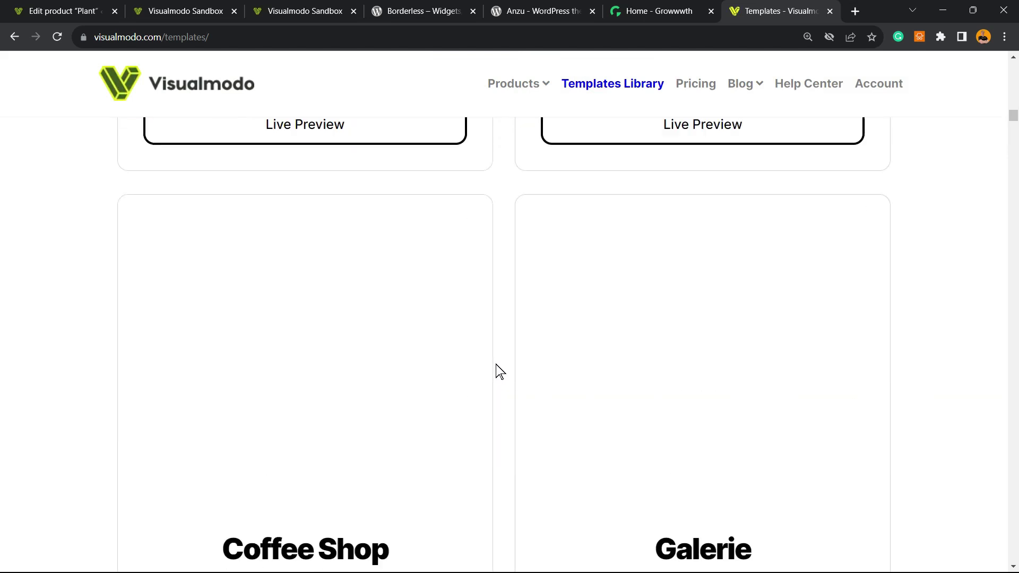